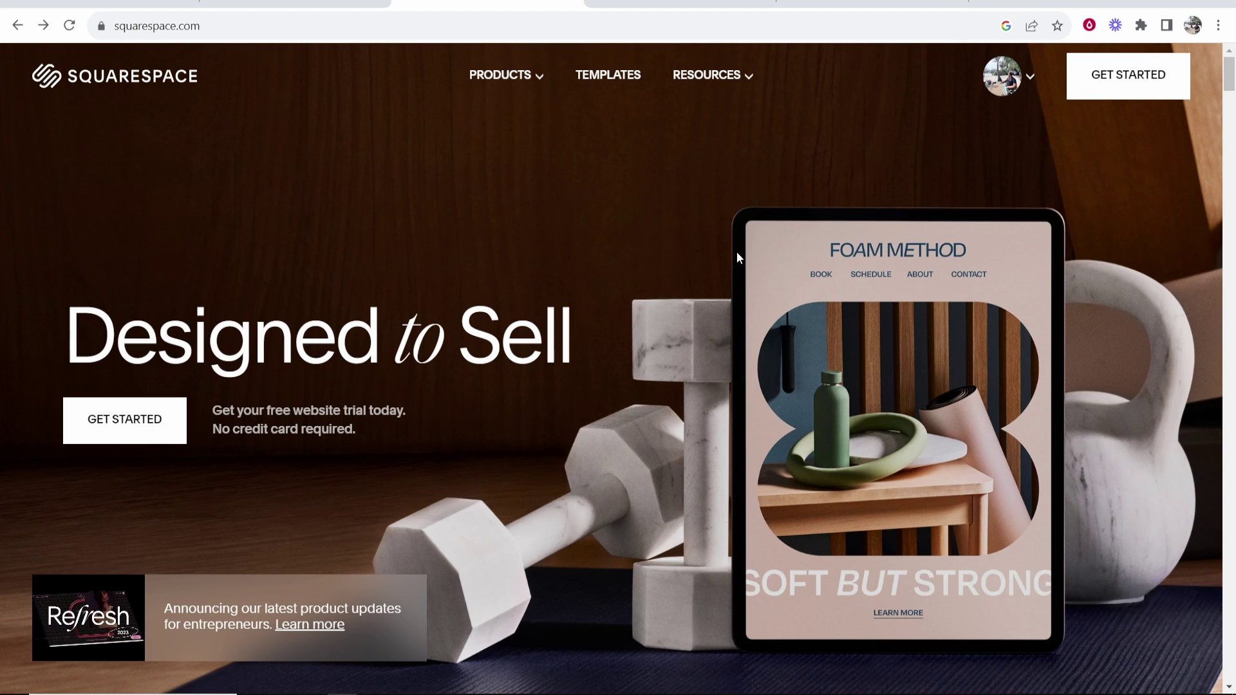
Step: Go from the account menu to the KnowledgeBase site's Domains settings page
click(1014, 67)
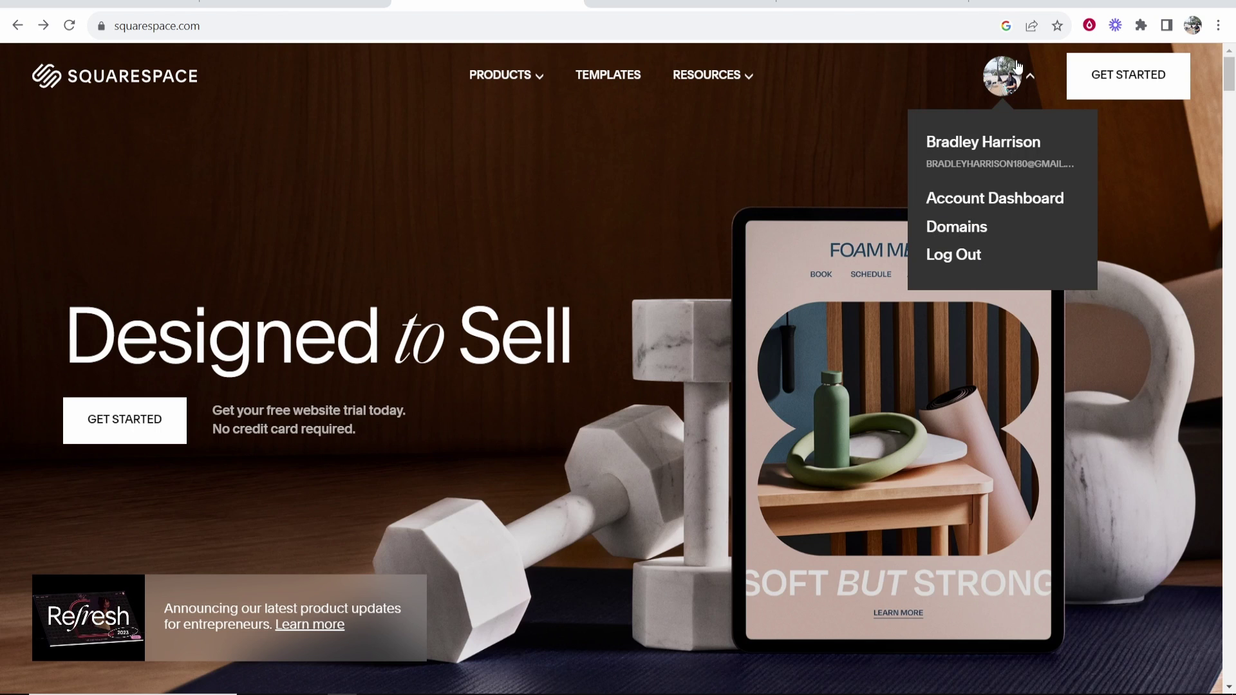
click(960, 201)
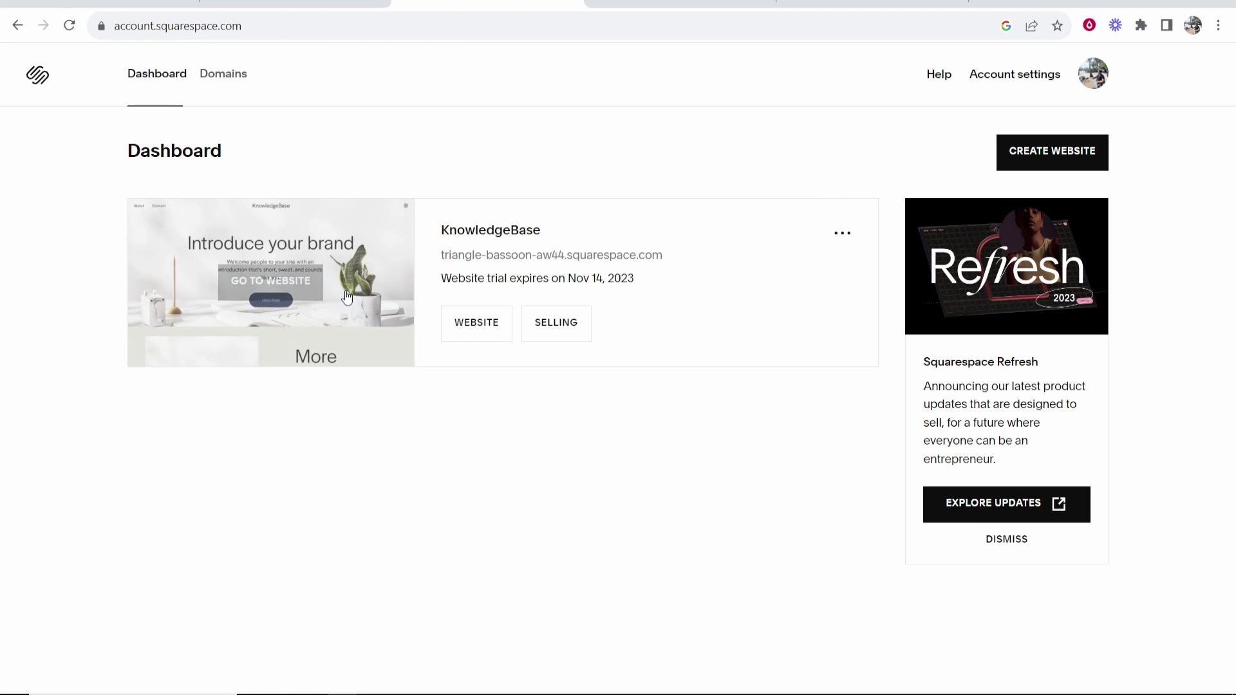
click(513, 243)
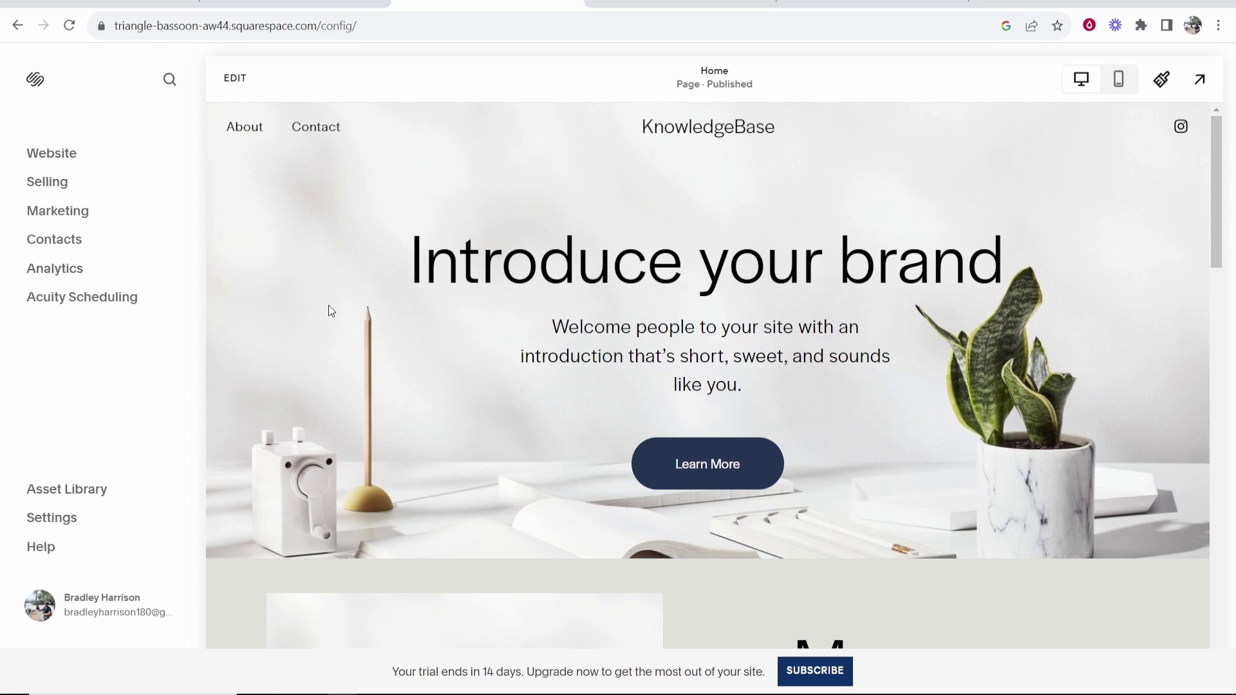
click(45, 525)
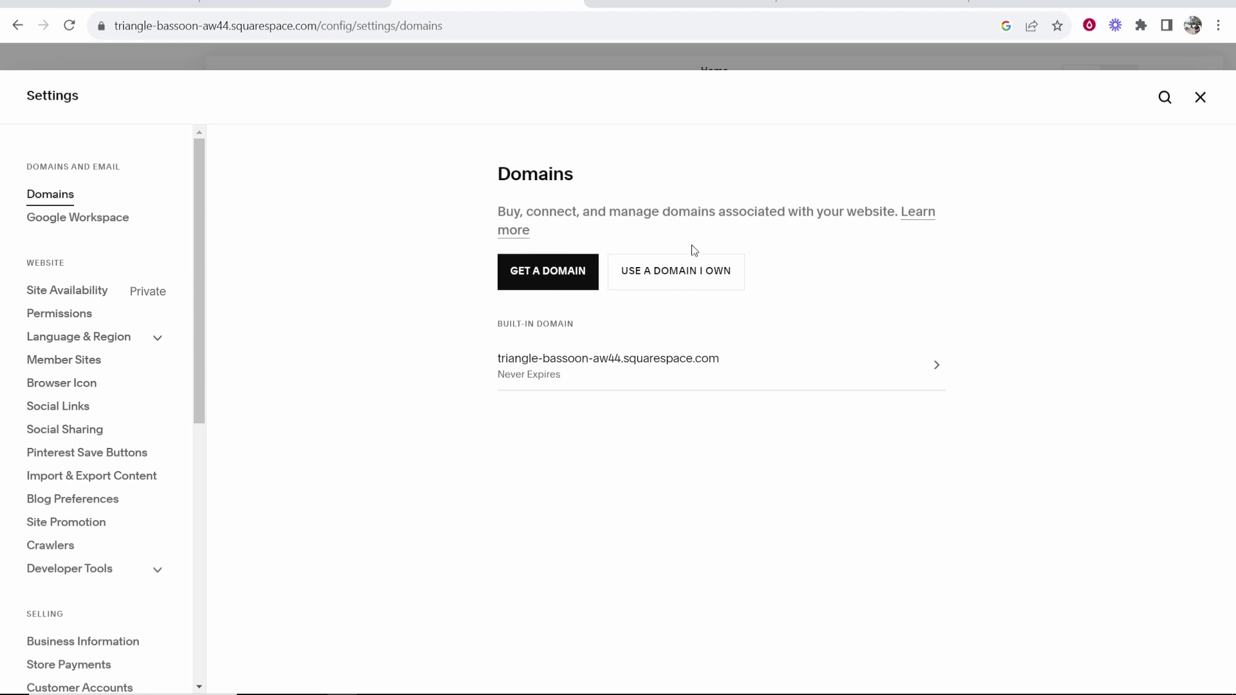
Step: Start adding a domain you own and copy knowledgebasetutorials.com from Hostinger
click(710, 272)
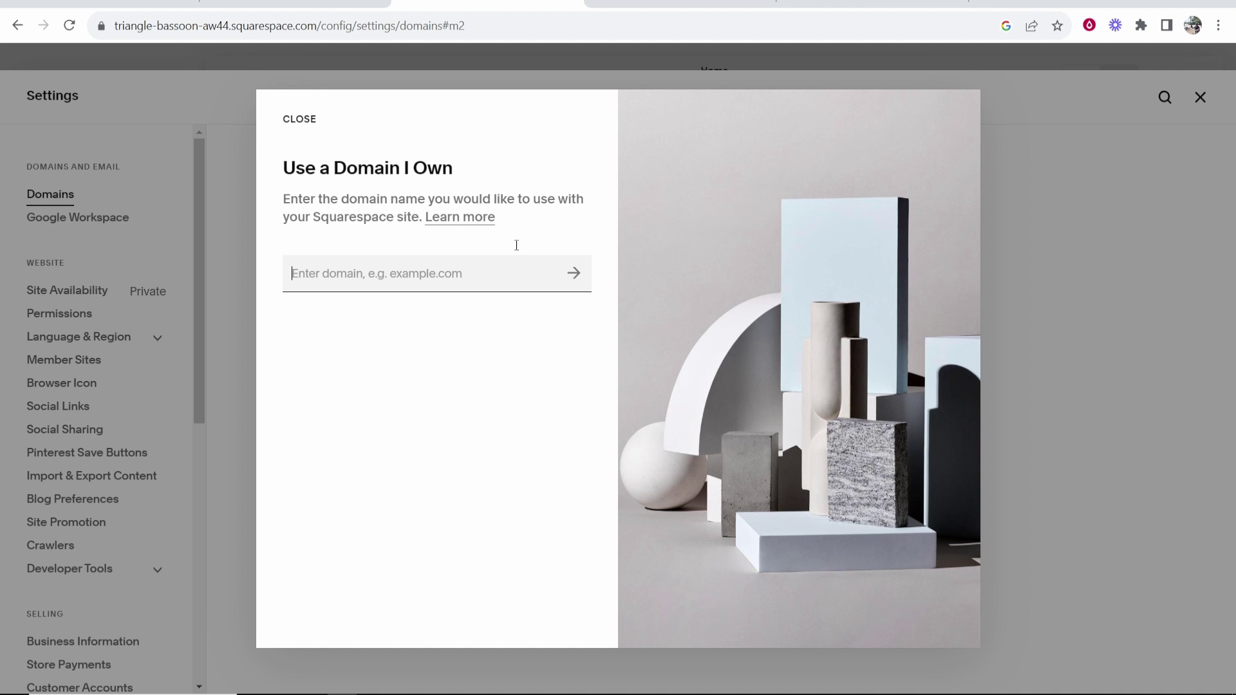
click(870, 4)
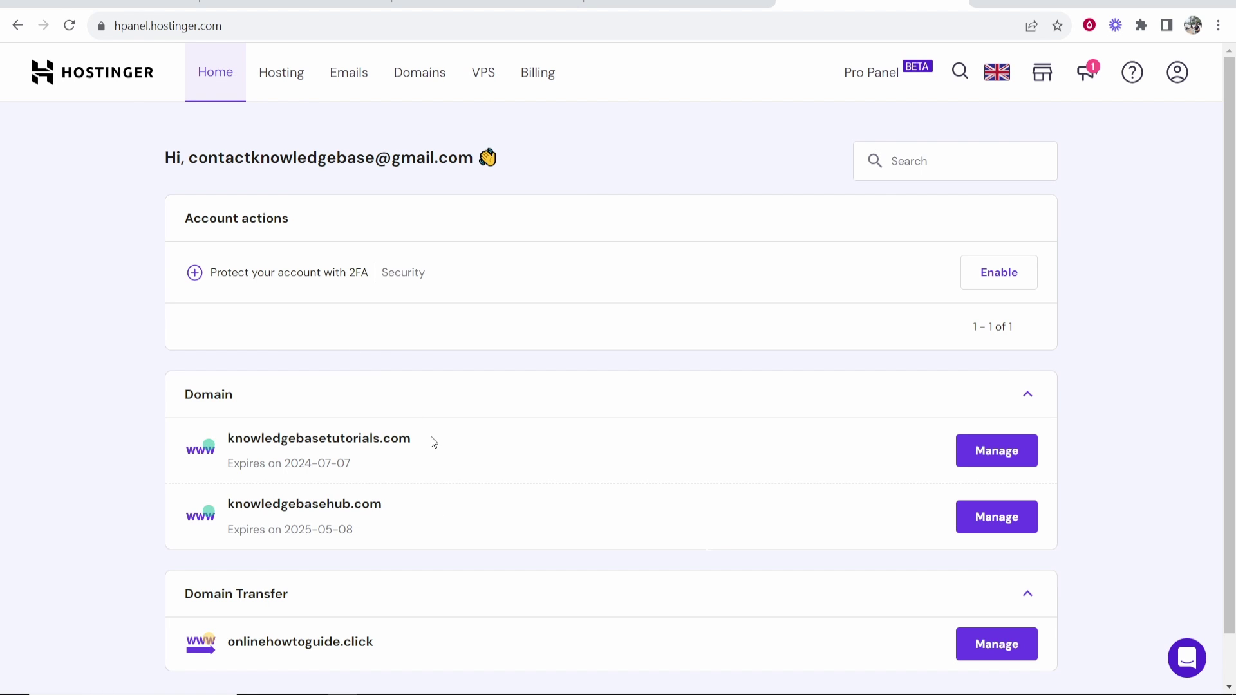
drag(436, 438, 231, 443)
right_click(289, 437)
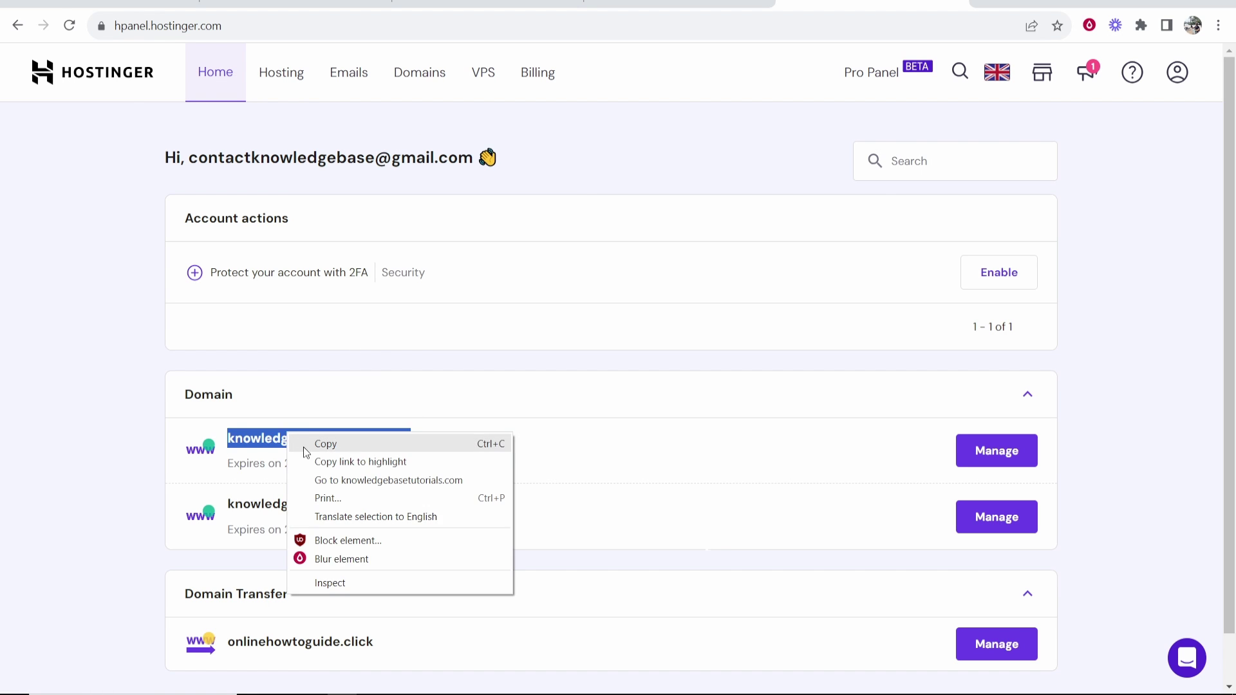
click(303, 446)
click(488, 4)
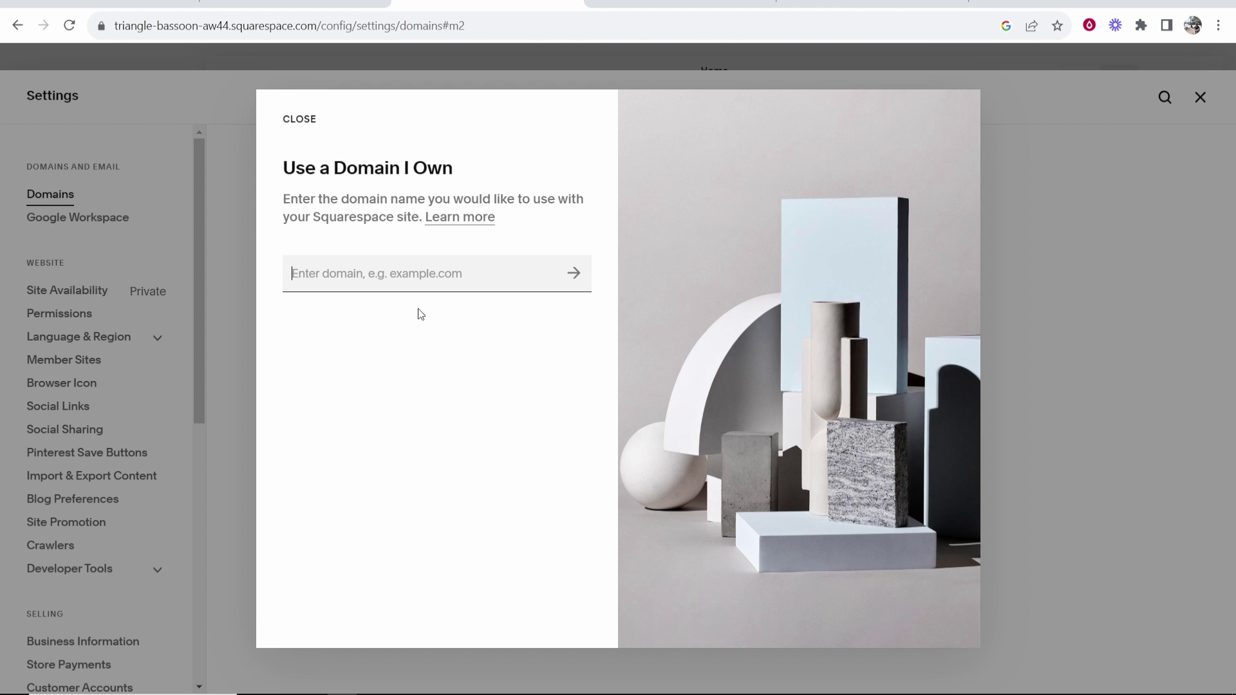
text(www.)
right_click(430, 269)
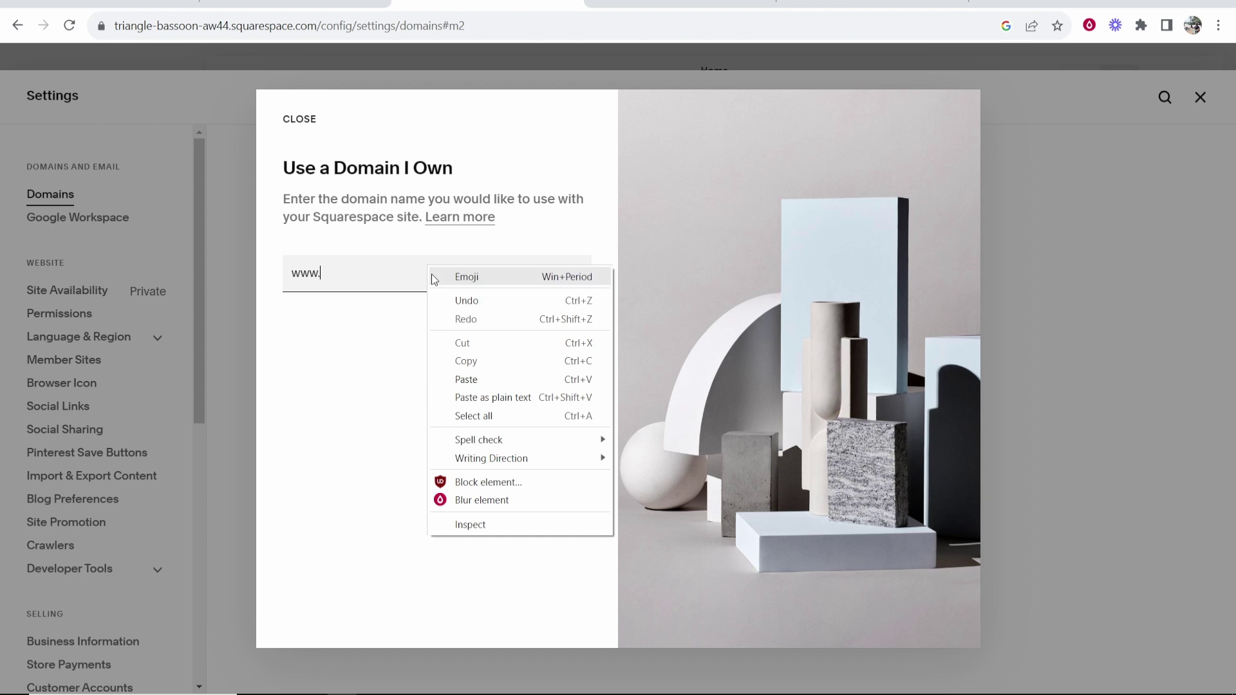
click(462, 381)
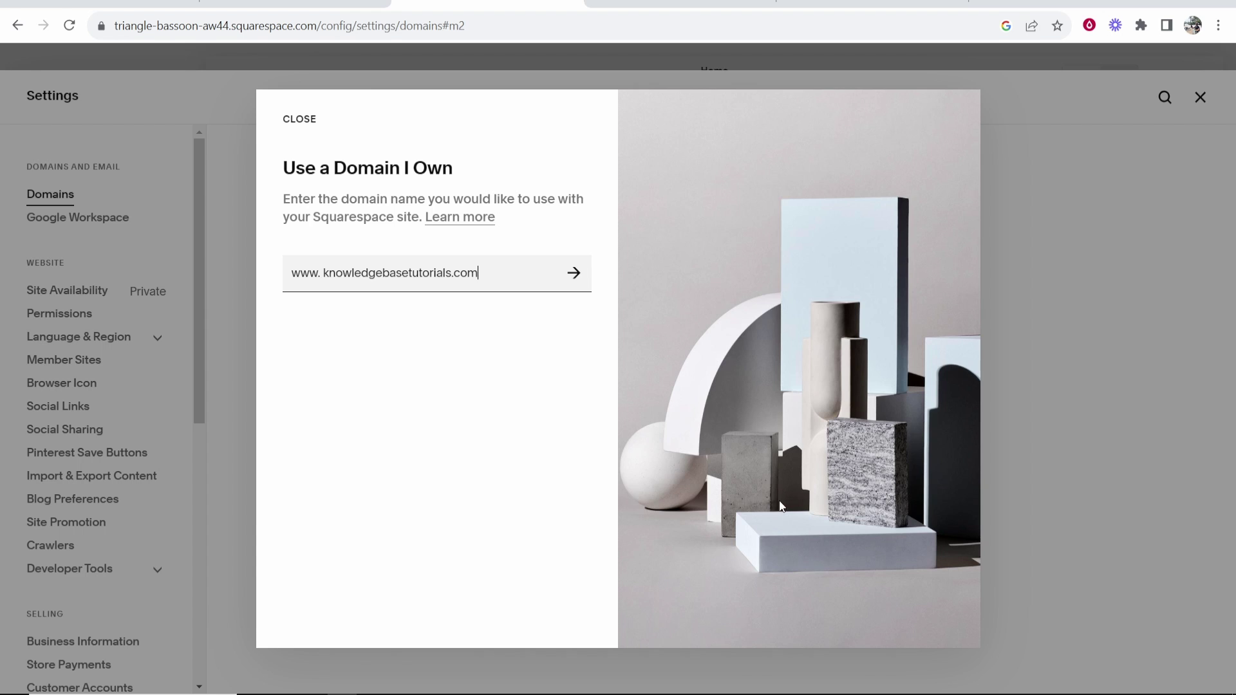
click(573, 273)
drag(322, 273, 283, 274)
key(BackSpace)
click(574, 273)
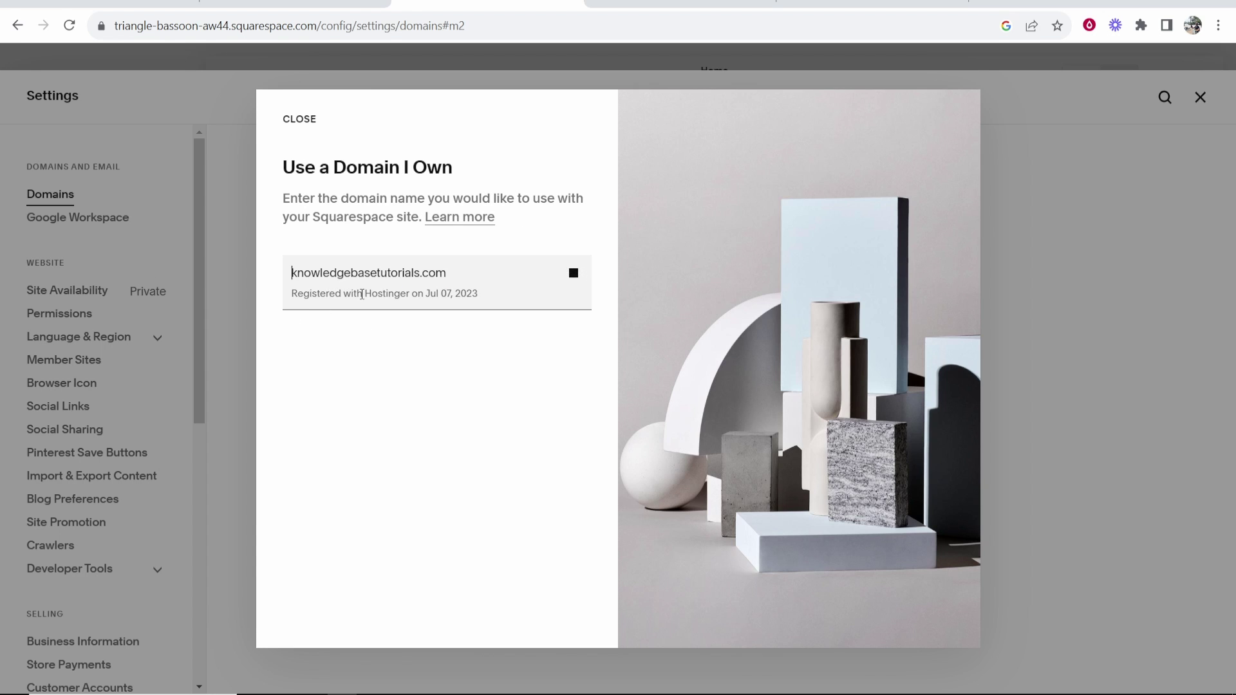
drag(366, 295, 412, 294)
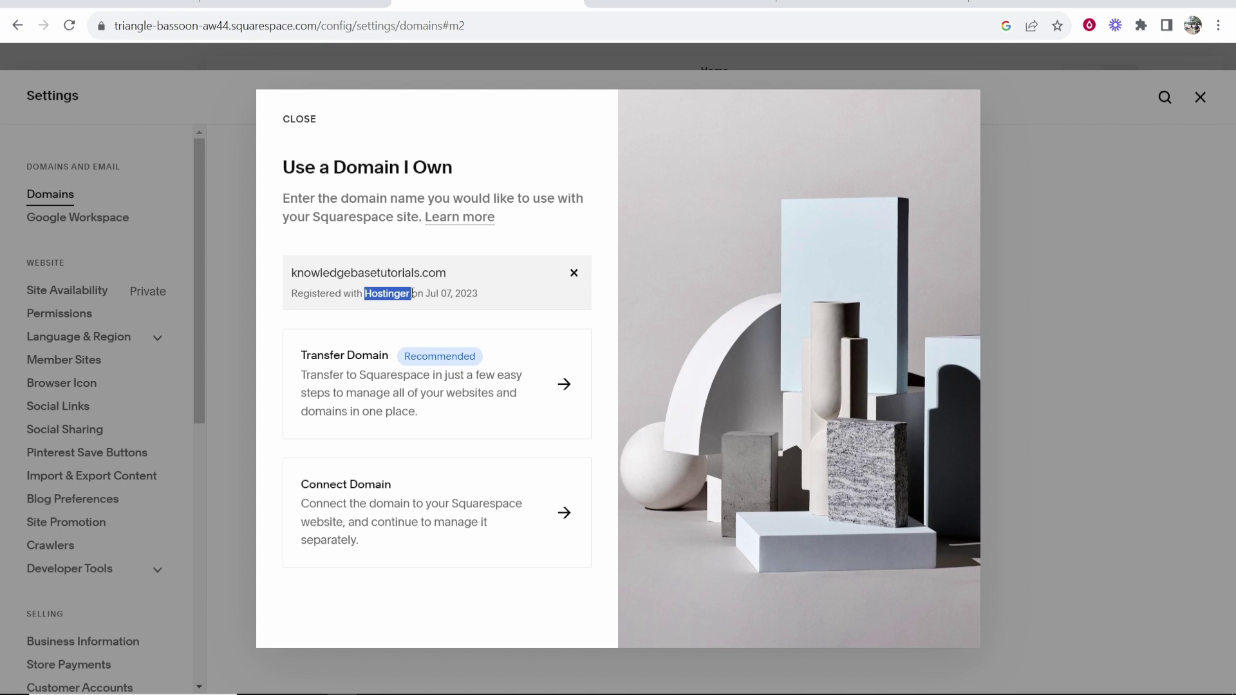
click(352, 292)
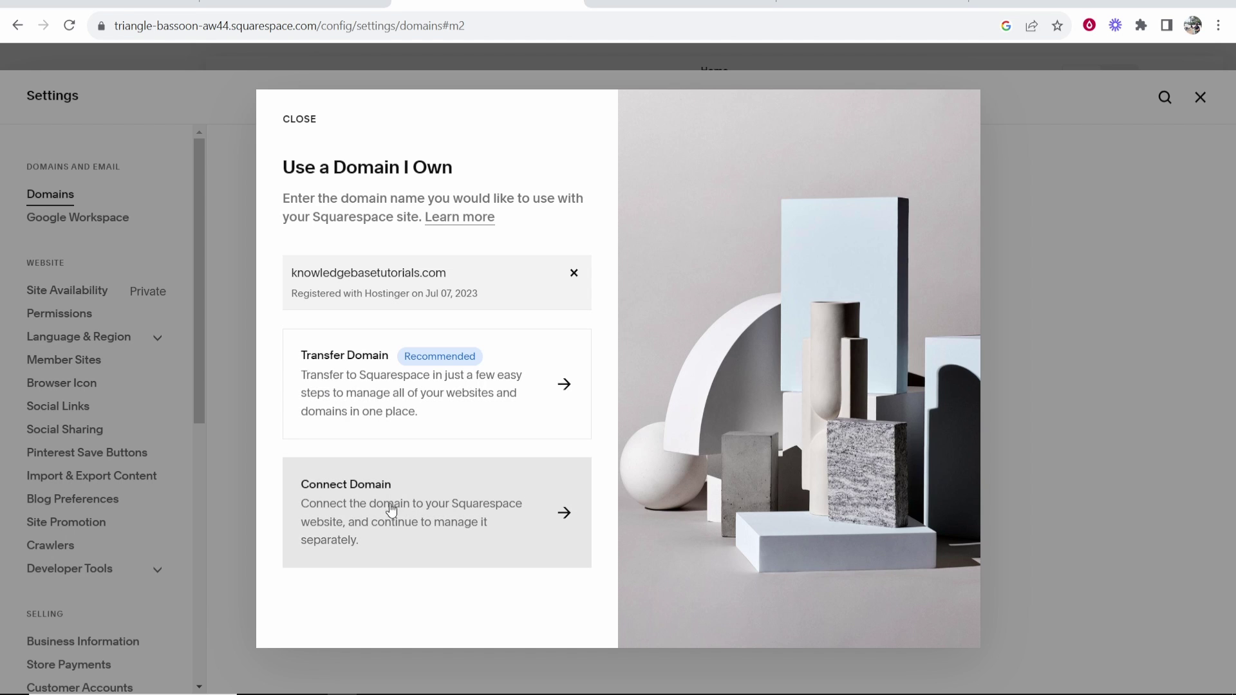
Step: Connect knowledgebasetutorials.com to the site, choosing Other as the provider
click(454, 505)
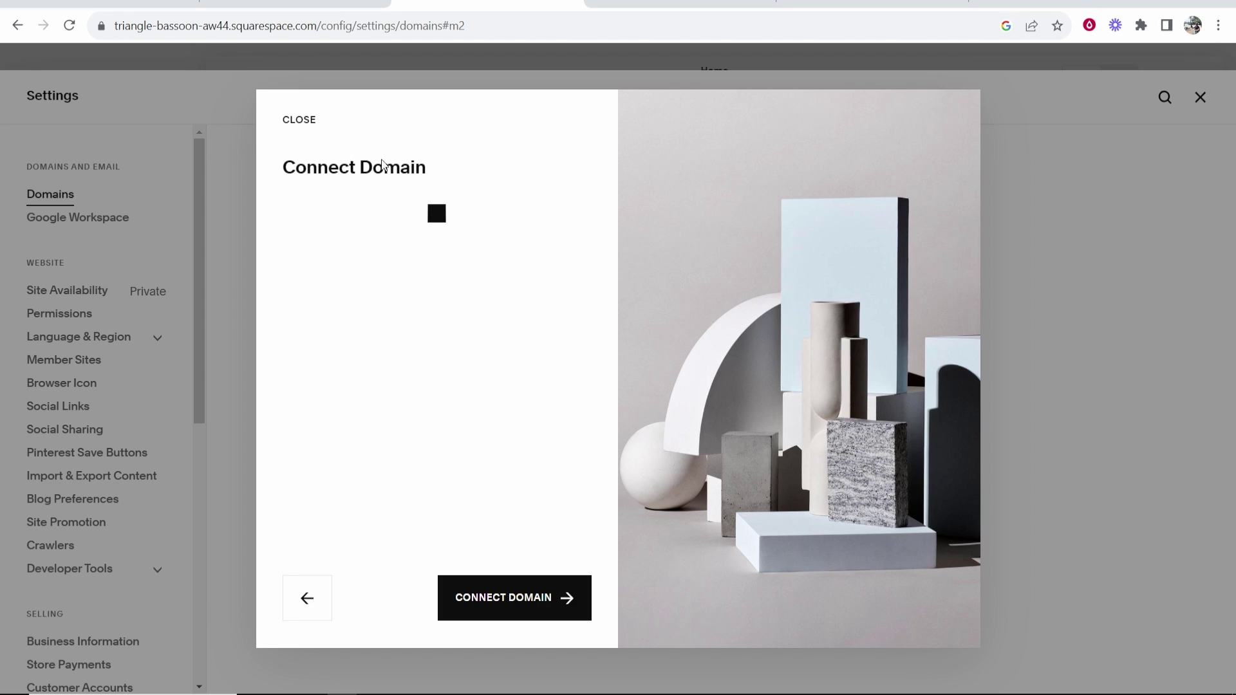
click(381, 303)
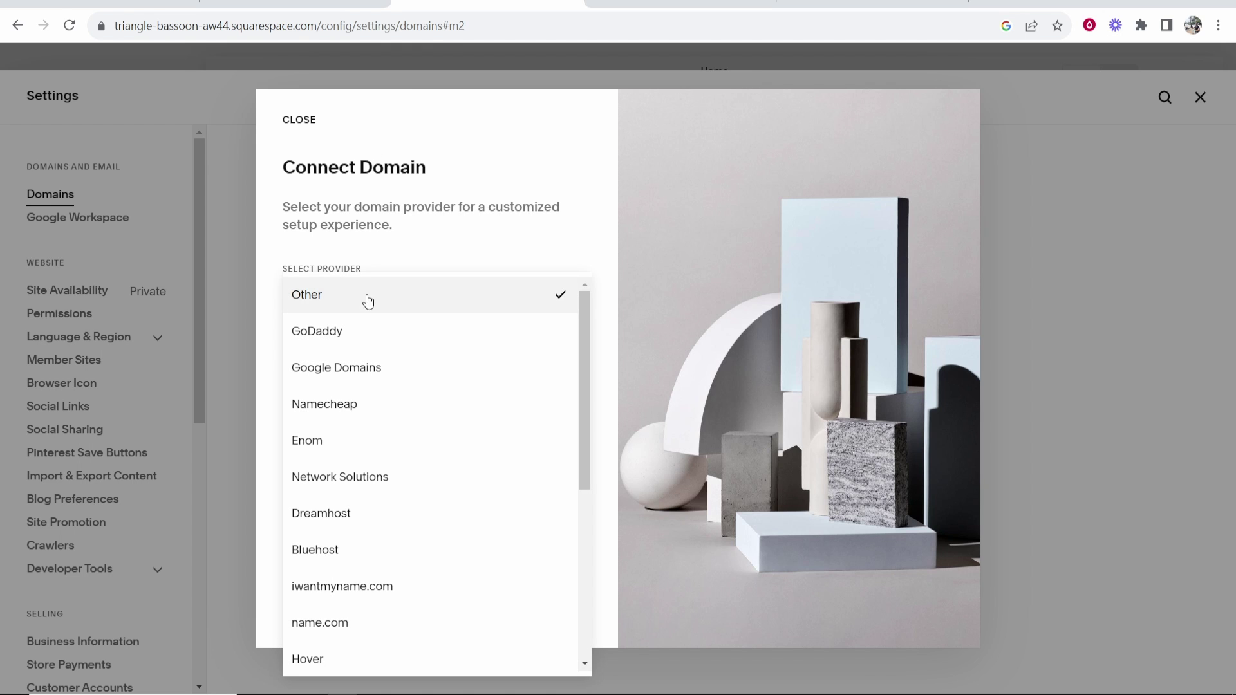
scroll(379, 367, down, 5)
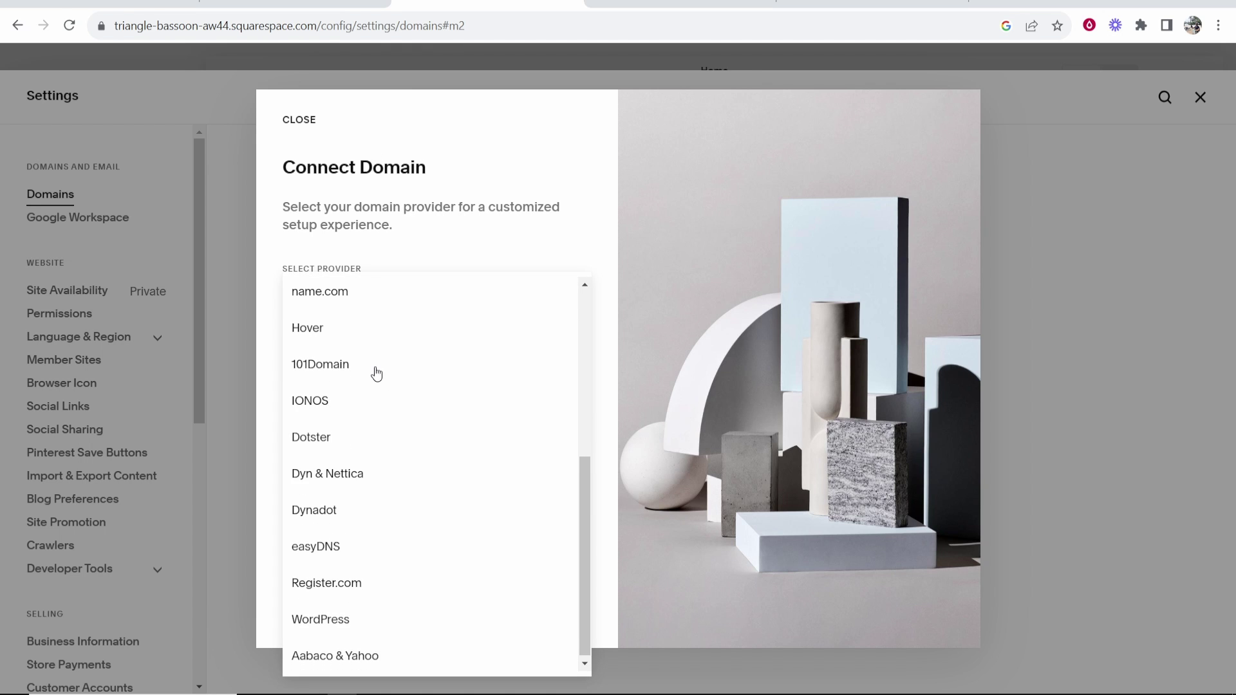
scroll(373, 544, up, 5)
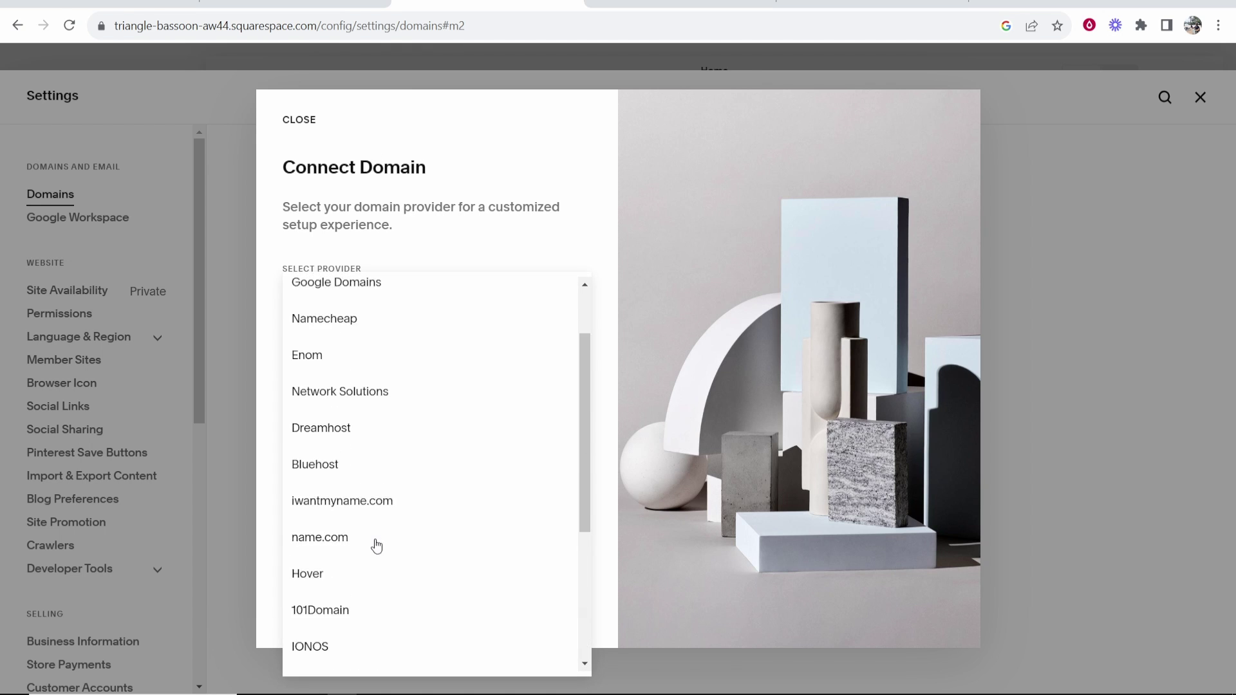
scroll(391, 451, down, 5)
scroll(399, 496, up, 5)
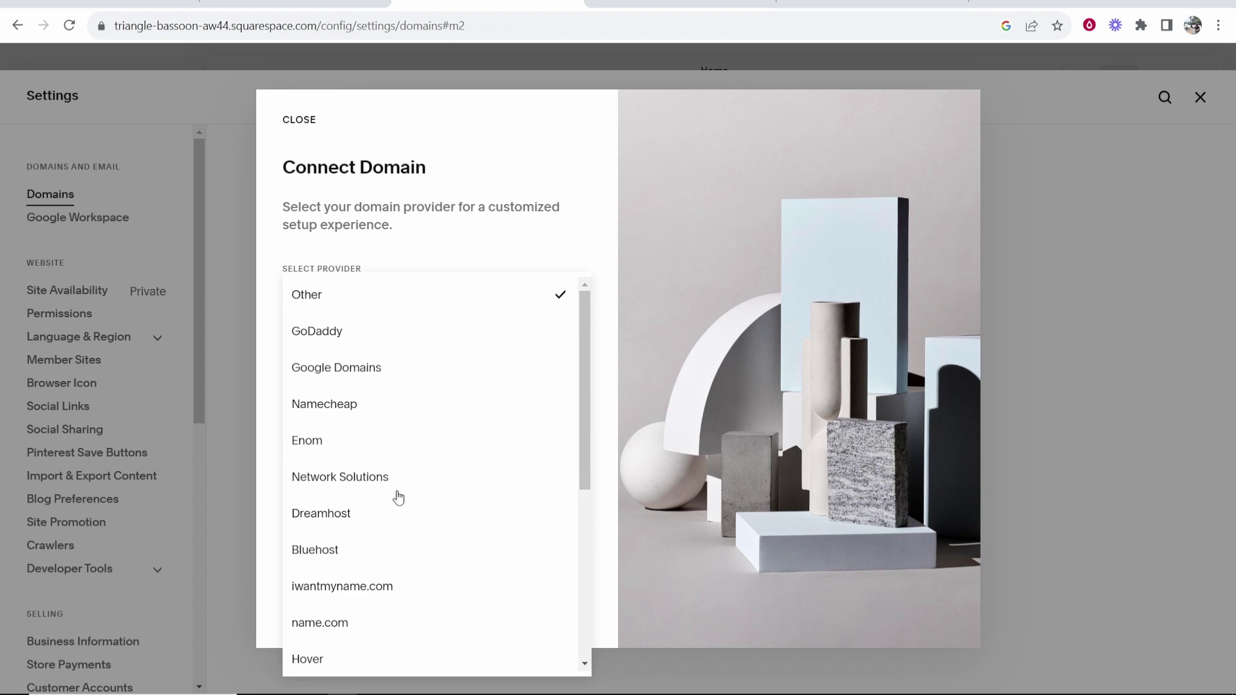
click(320, 293)
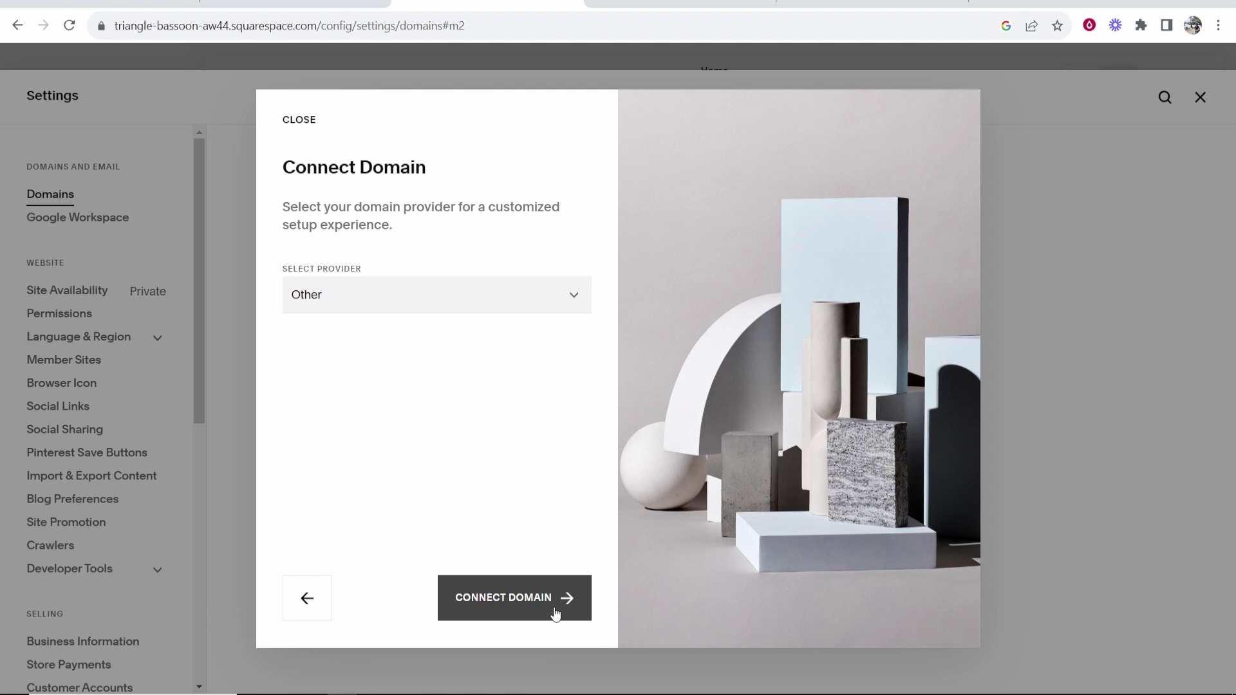
click(551, 586)
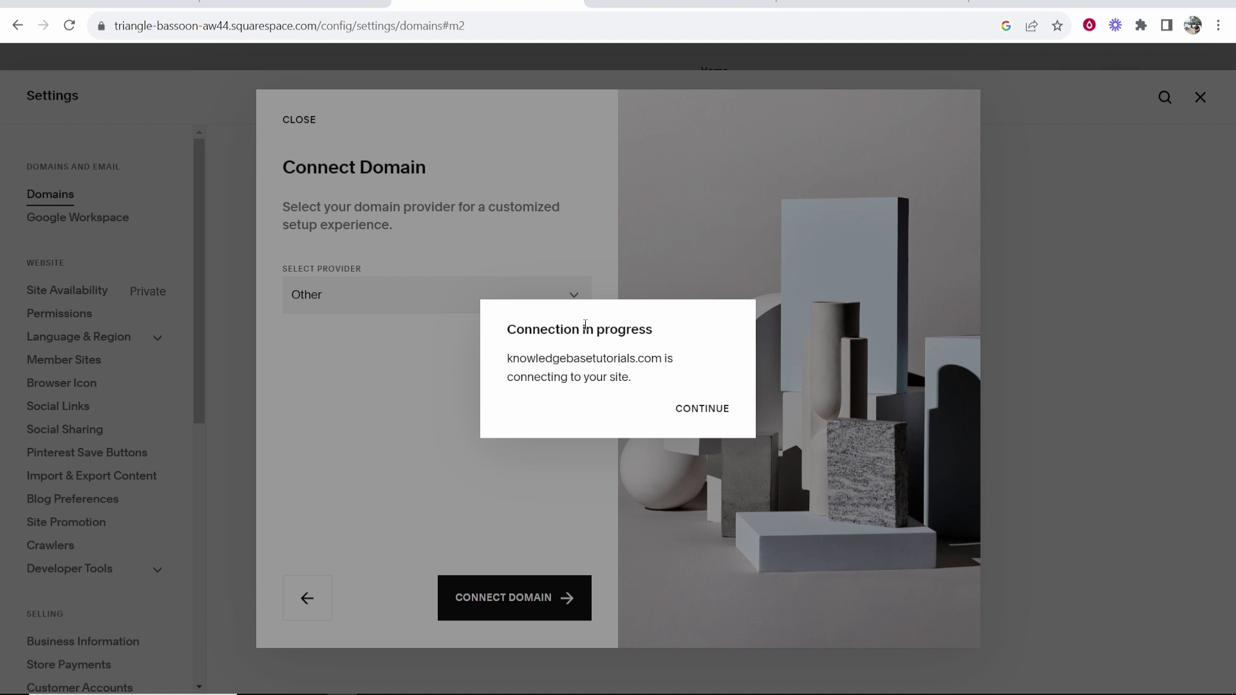
Step: Review the required CNAME and A records on Squarespace's DNS Settings page, then go to Hostinger
click(715, 420)
drag(332, 202, 444, 204)
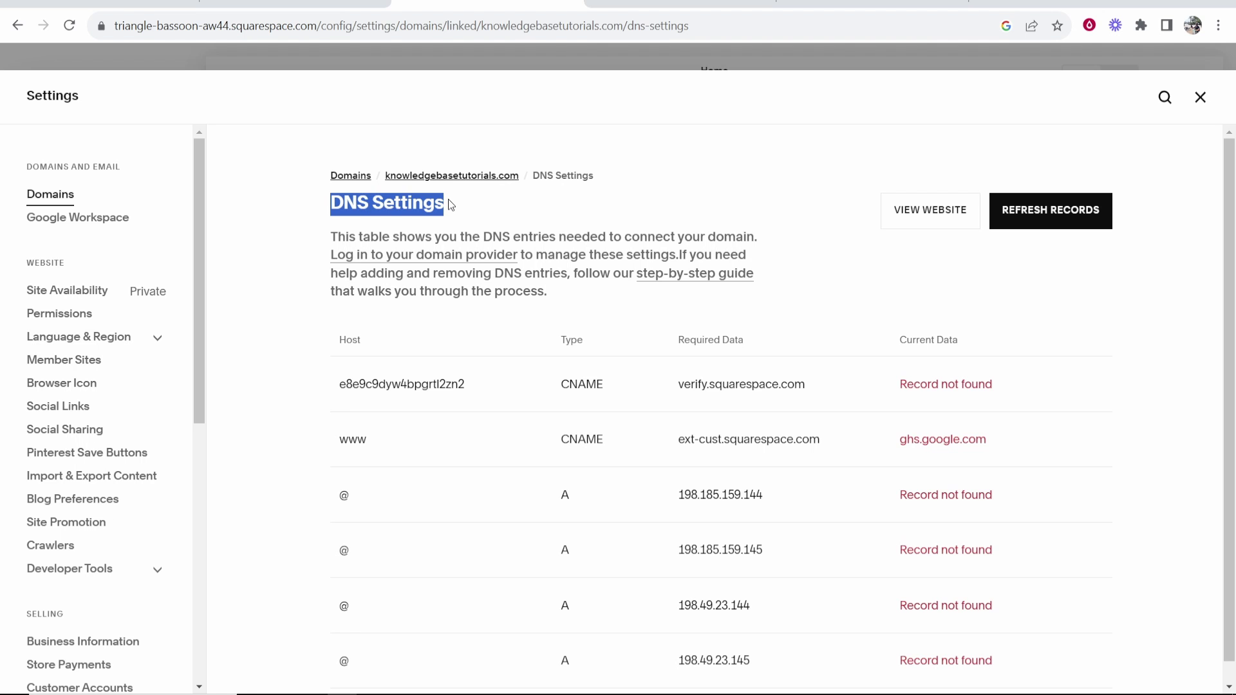
click(444, 206)
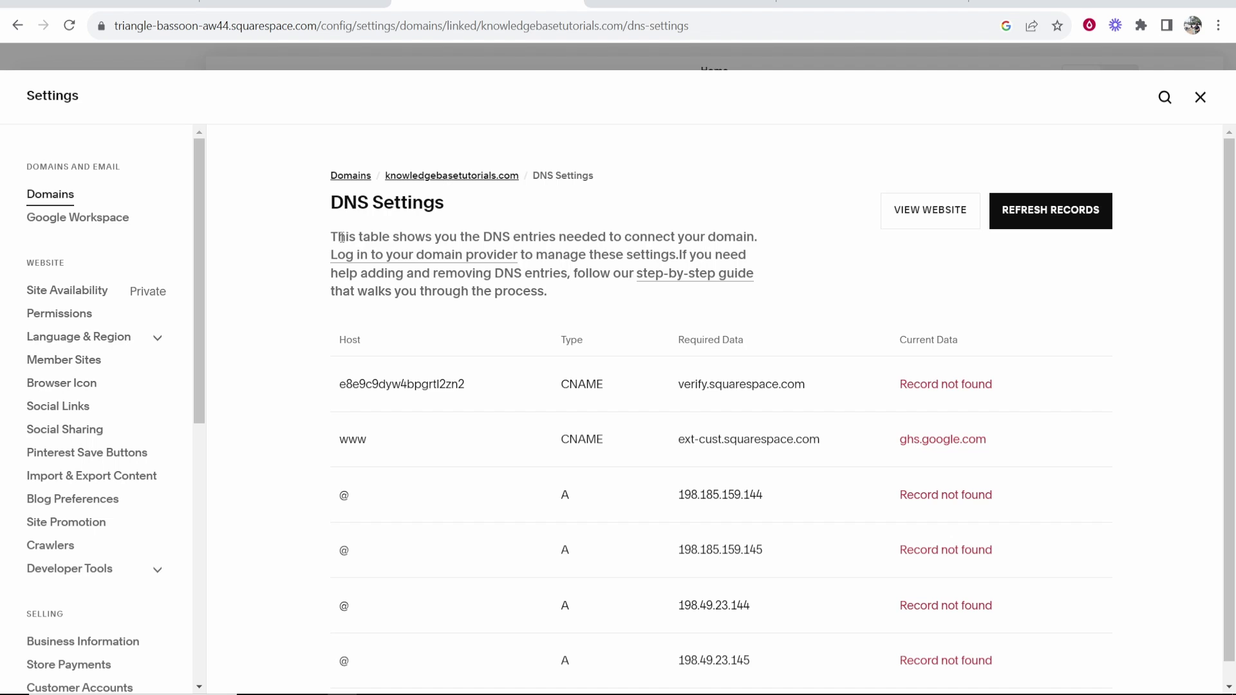
drag(341, 237, 695, 238)
click(556, 245)
click(768, 243)
scroll(643, 261, down, 1)
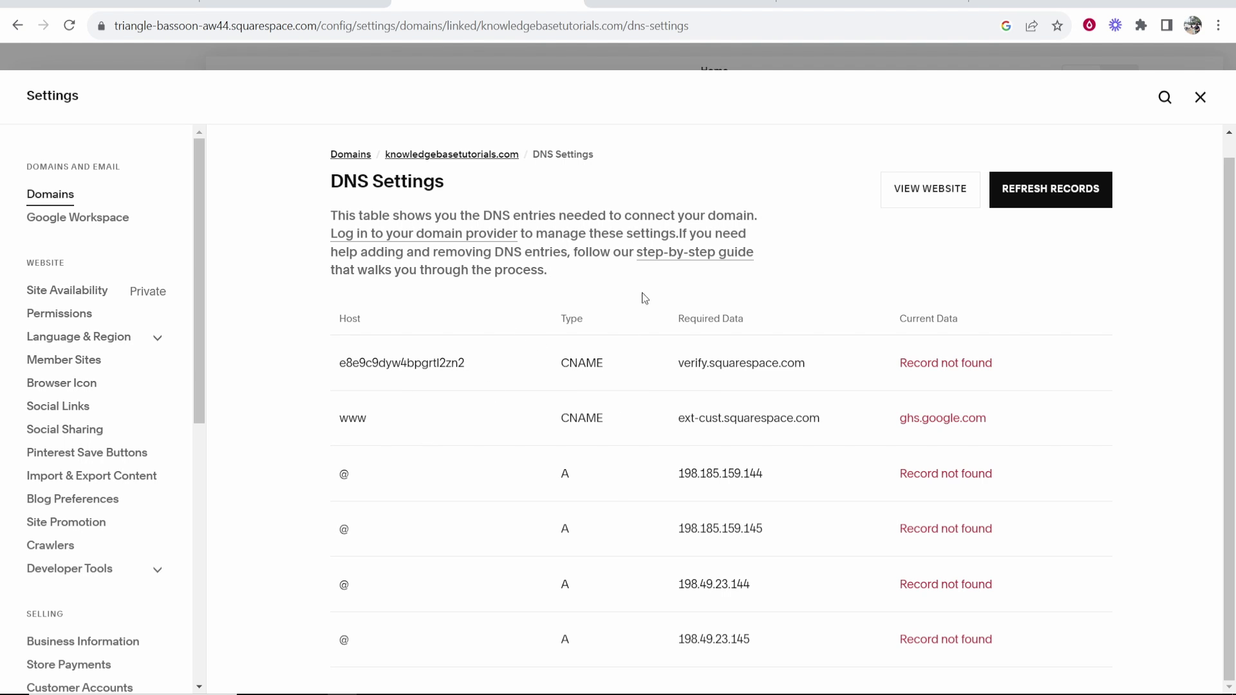
click(830, 4)
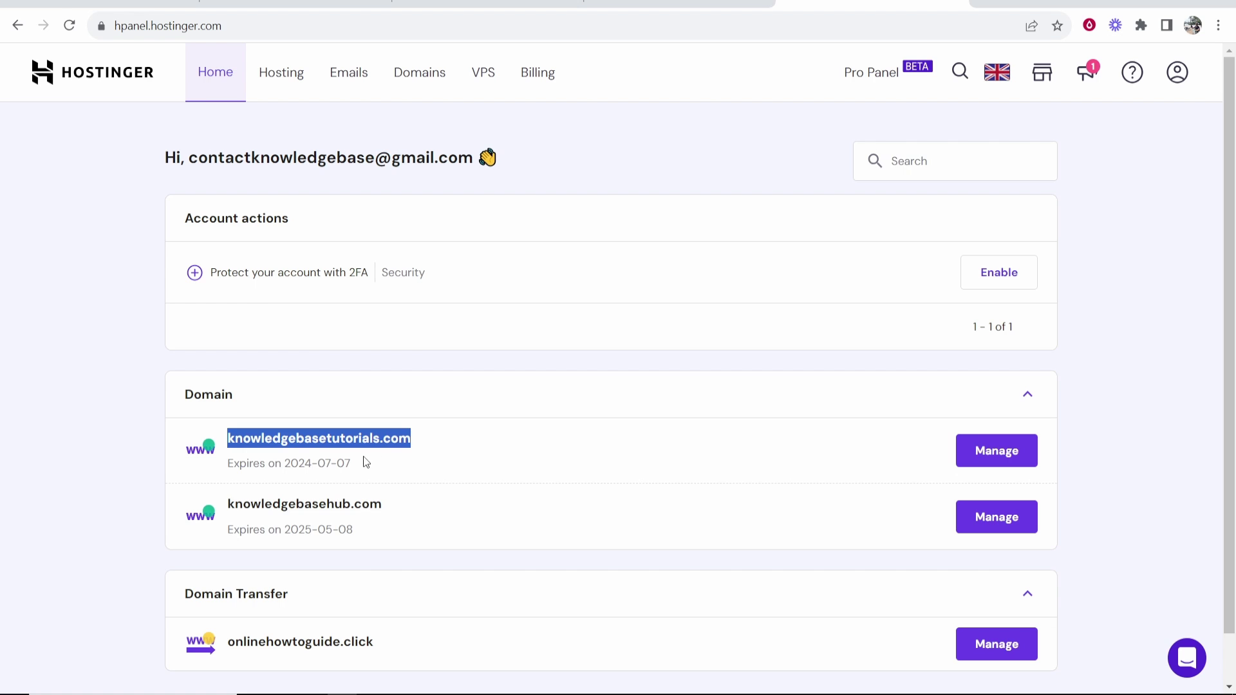
Step: Delete the domain's two CNAME records and Google verification TXT record in Hostinger
click(450, 436)
click(989, 445)
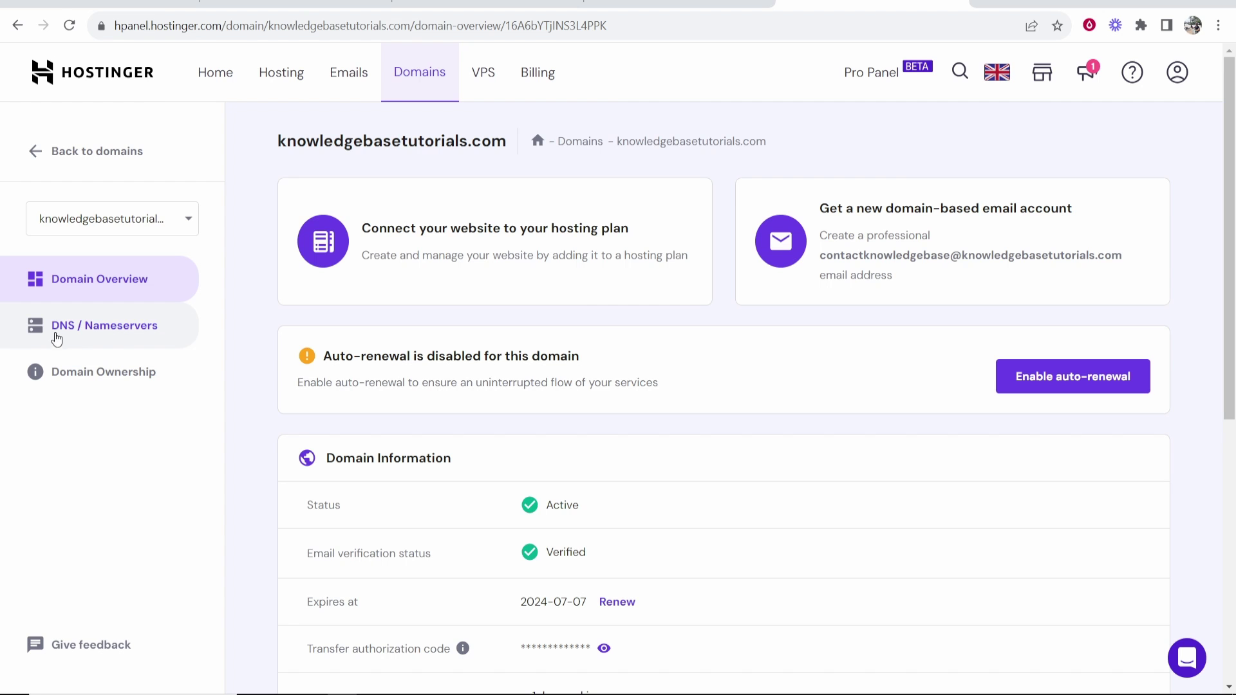
click(62, 328)
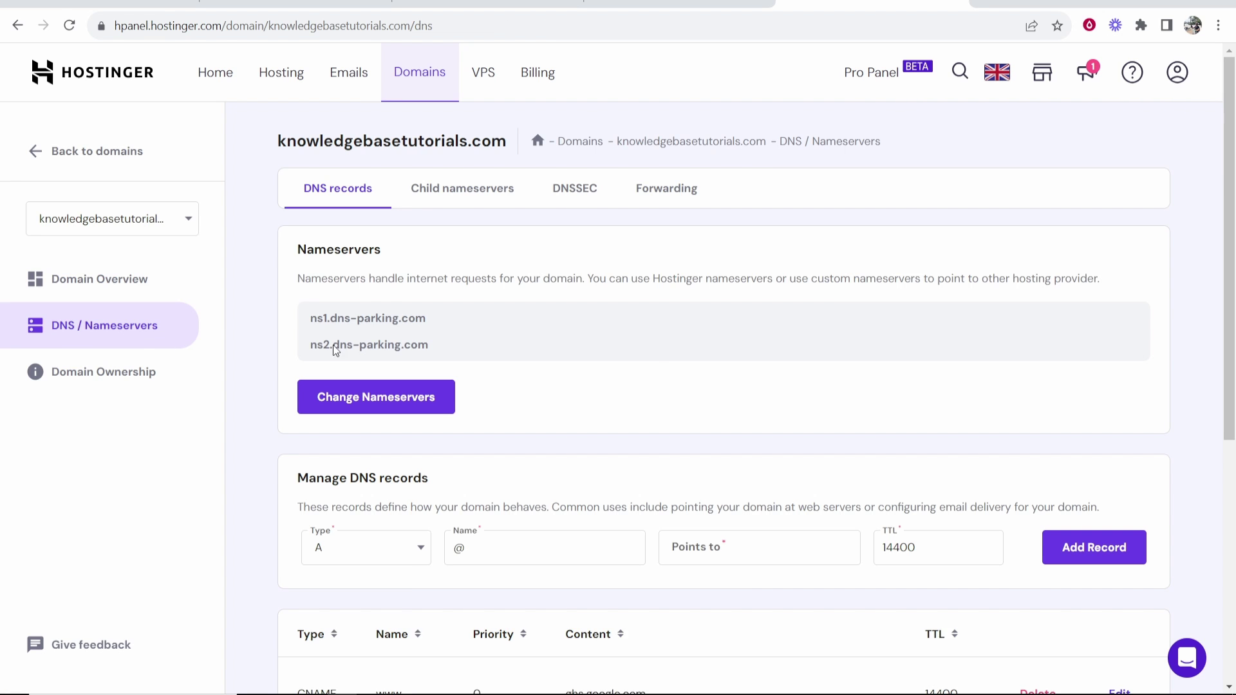
scroll(334, 350, down, 5)
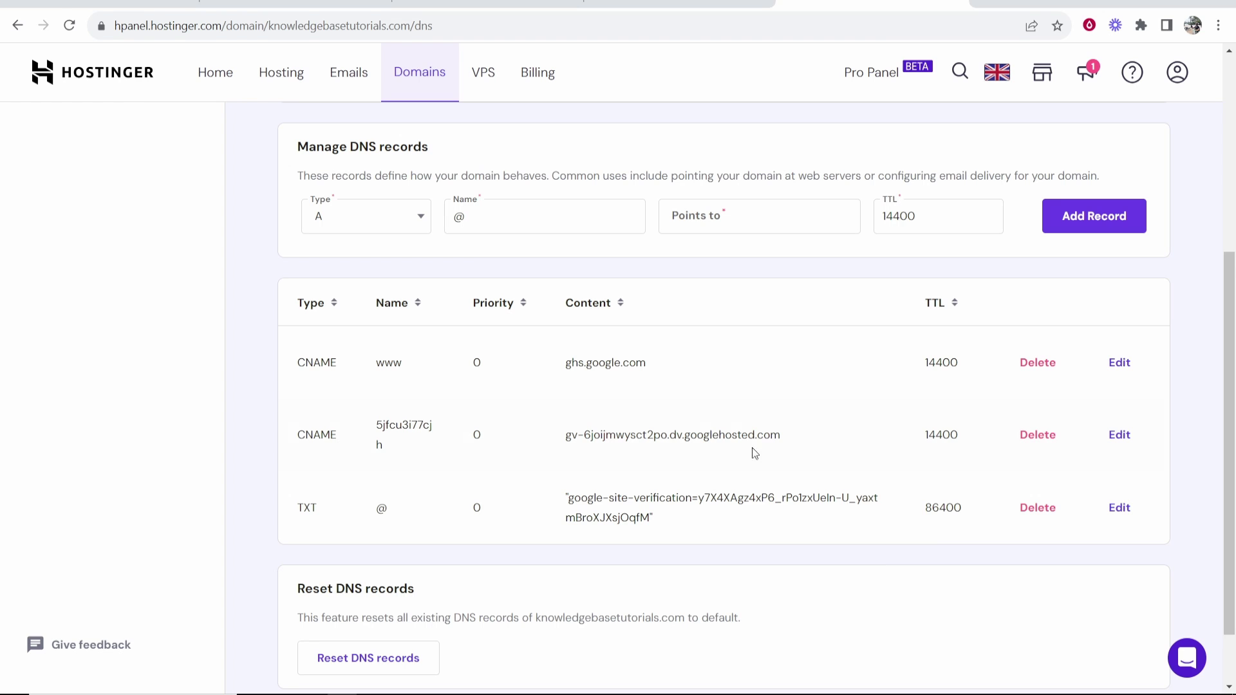
click(1062, 379)
click(1037, 447)
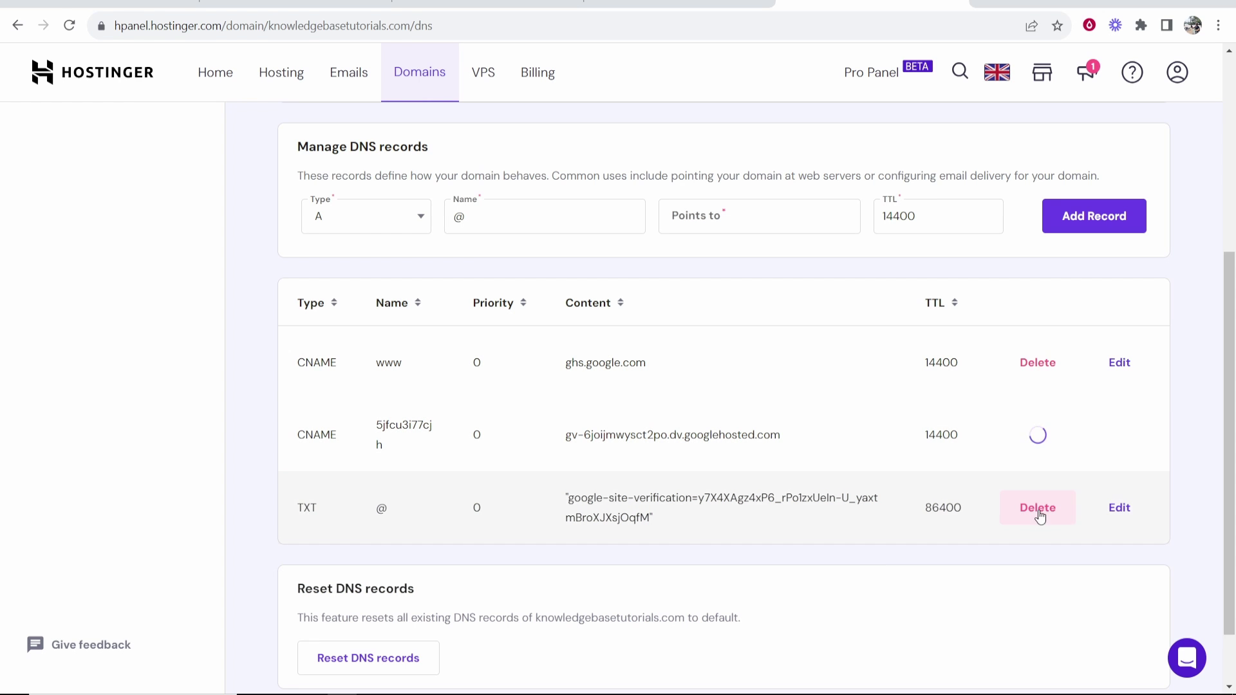
click(1037, 509)
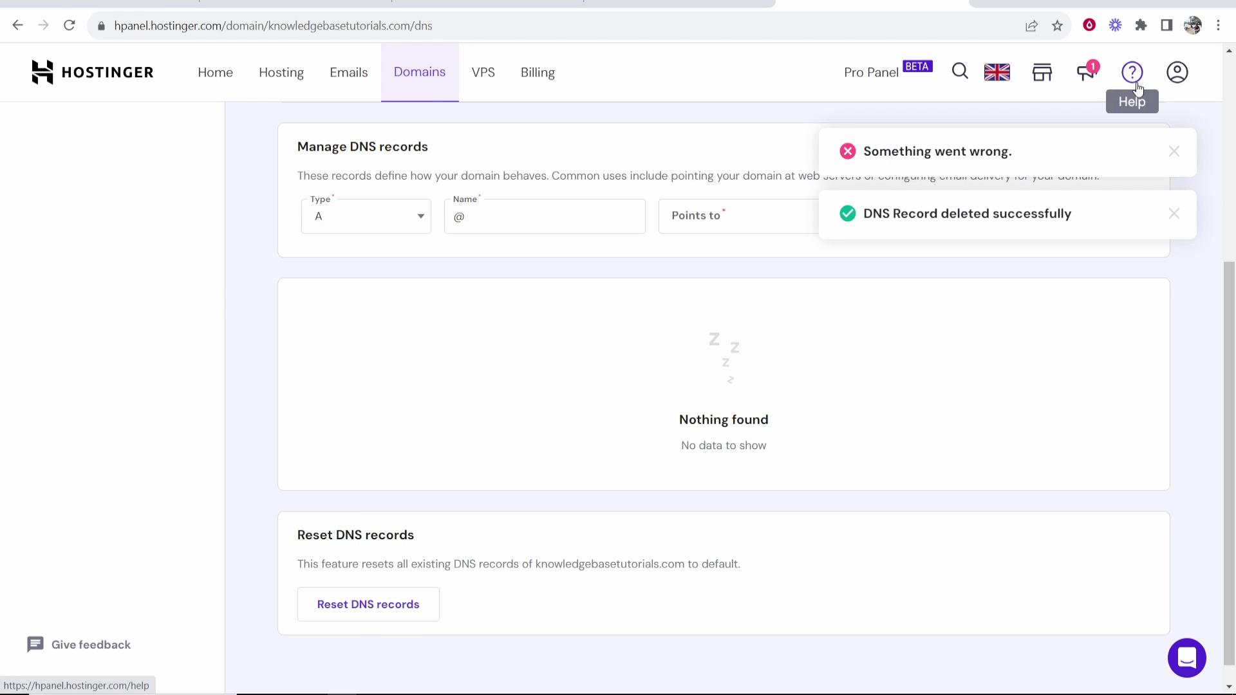
click(1174, 212)
Step: Copy the verification CNAME host e8e9c9dyw4bpgrtl2zn2 from Squarespace's DNS table
click(489, 3)
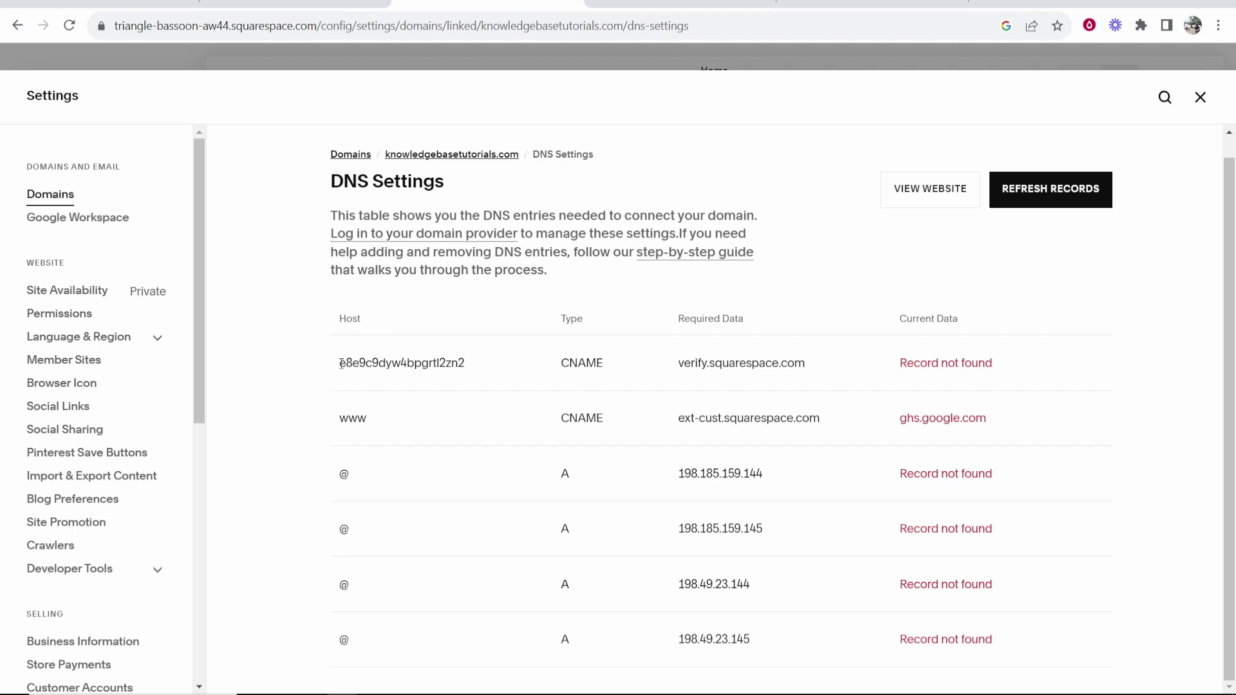
drag(340, 364, 464, 362)
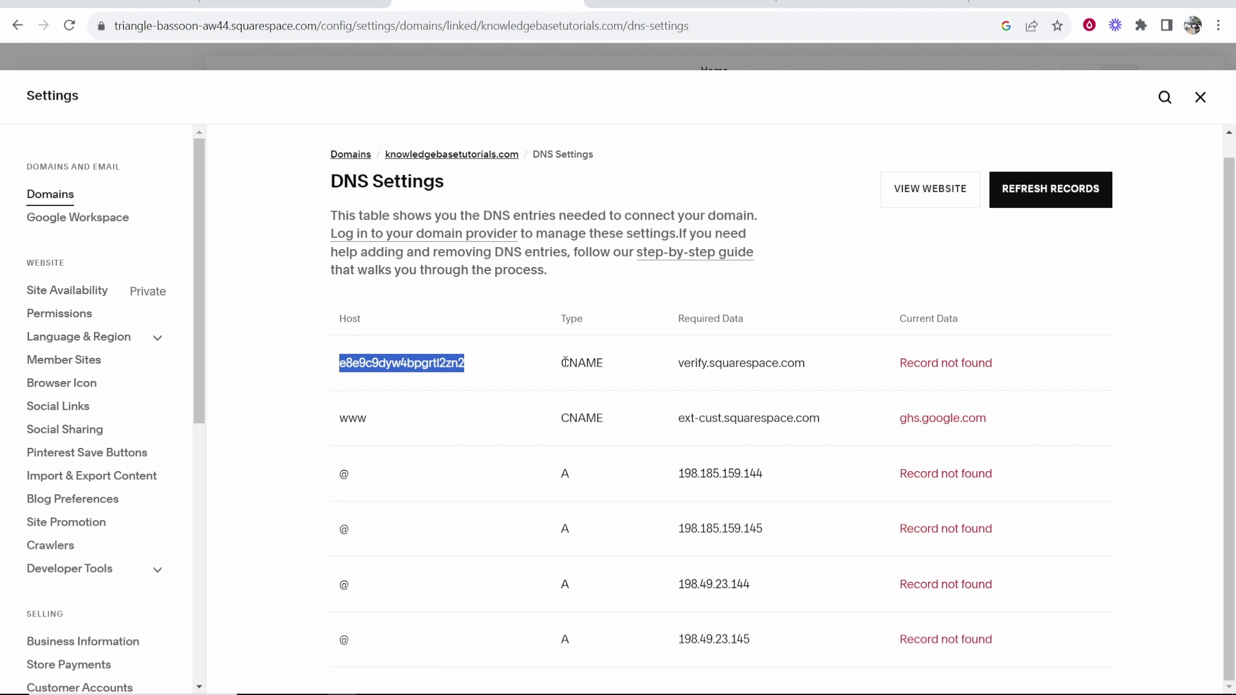
right_click(360, 375)
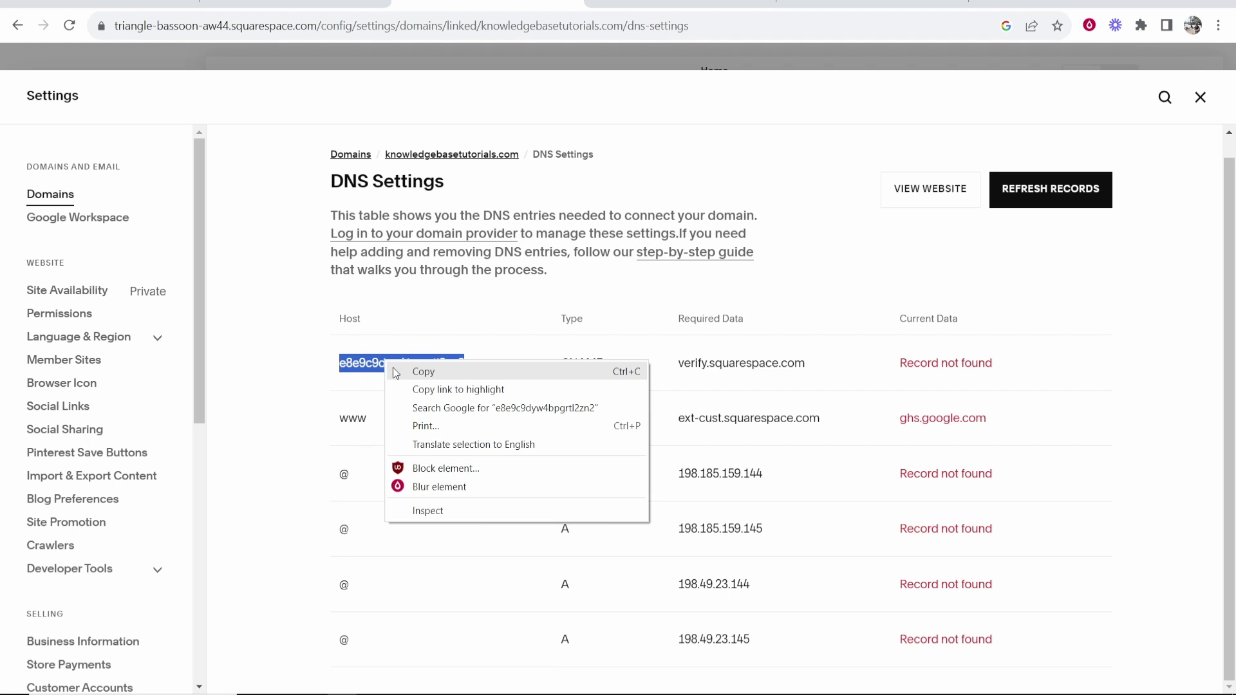
click(396, 370)
Step: Set up a new CNAME record in Hostinger named e8e9c9dyw4bpgrtl2zn2
click(869, 4)
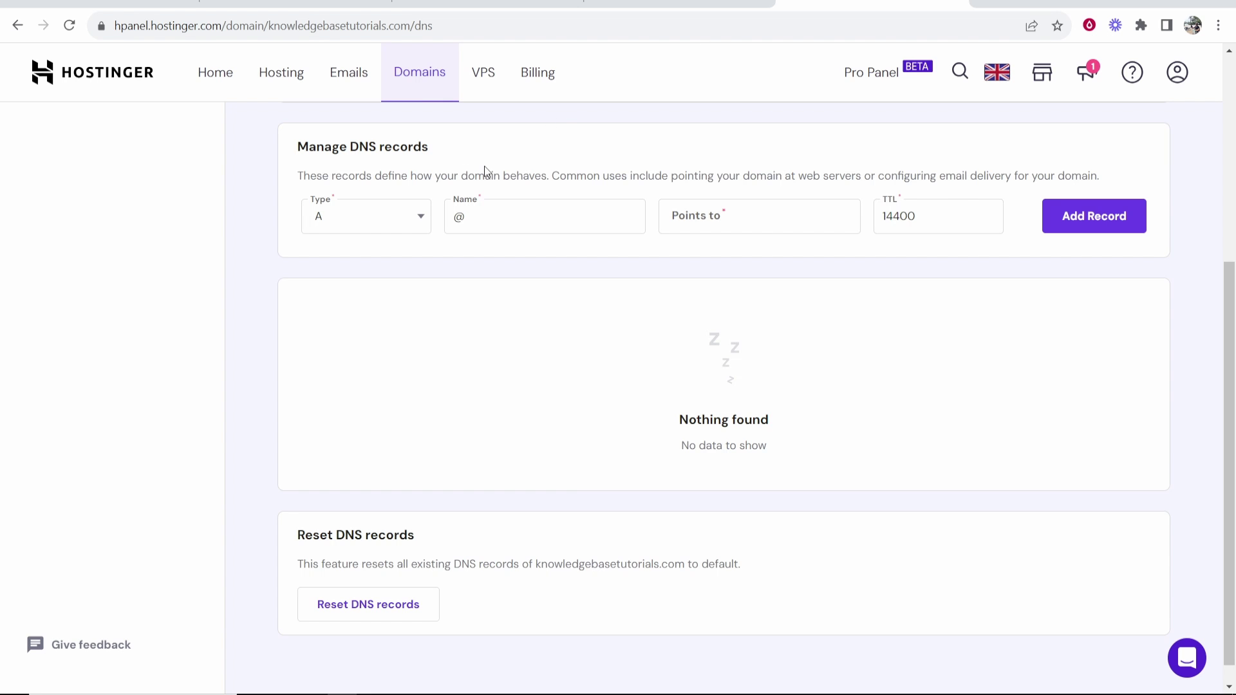
click(380, 222)
scroll(348, 341, down, 2)
scroll(350, 385, up, 2)
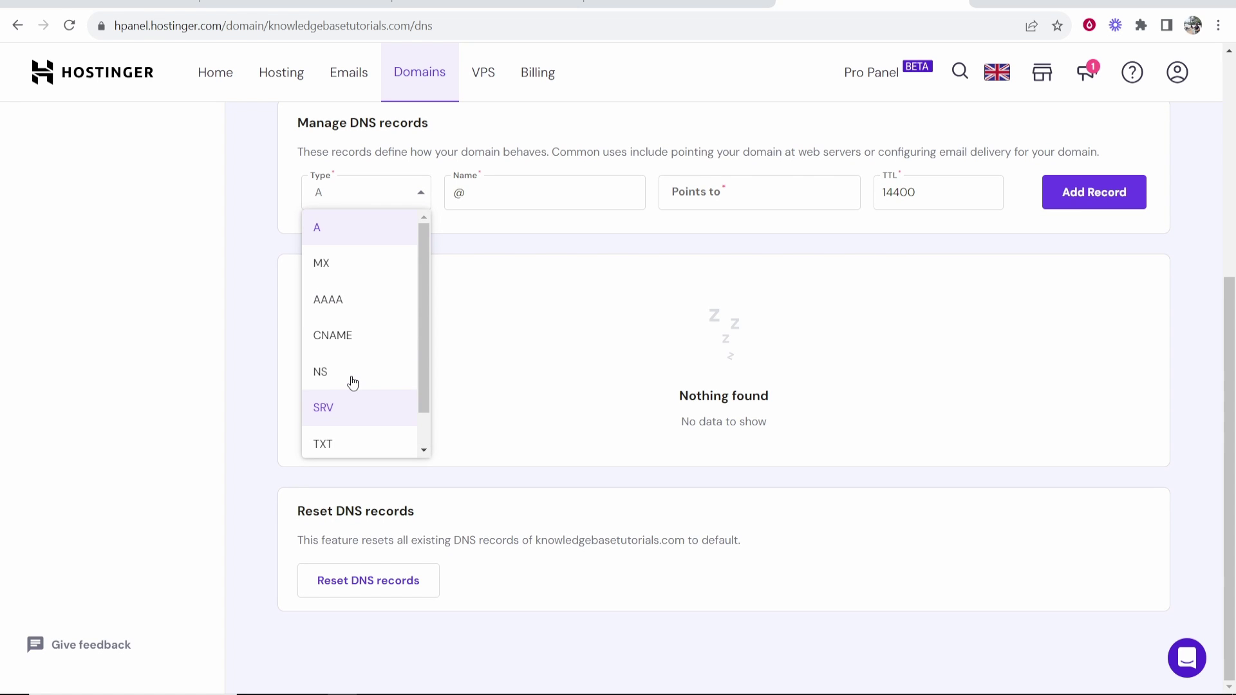
click(332, 334)
click(489, 193)
double_click(456, 193)
right_click(457, 195)
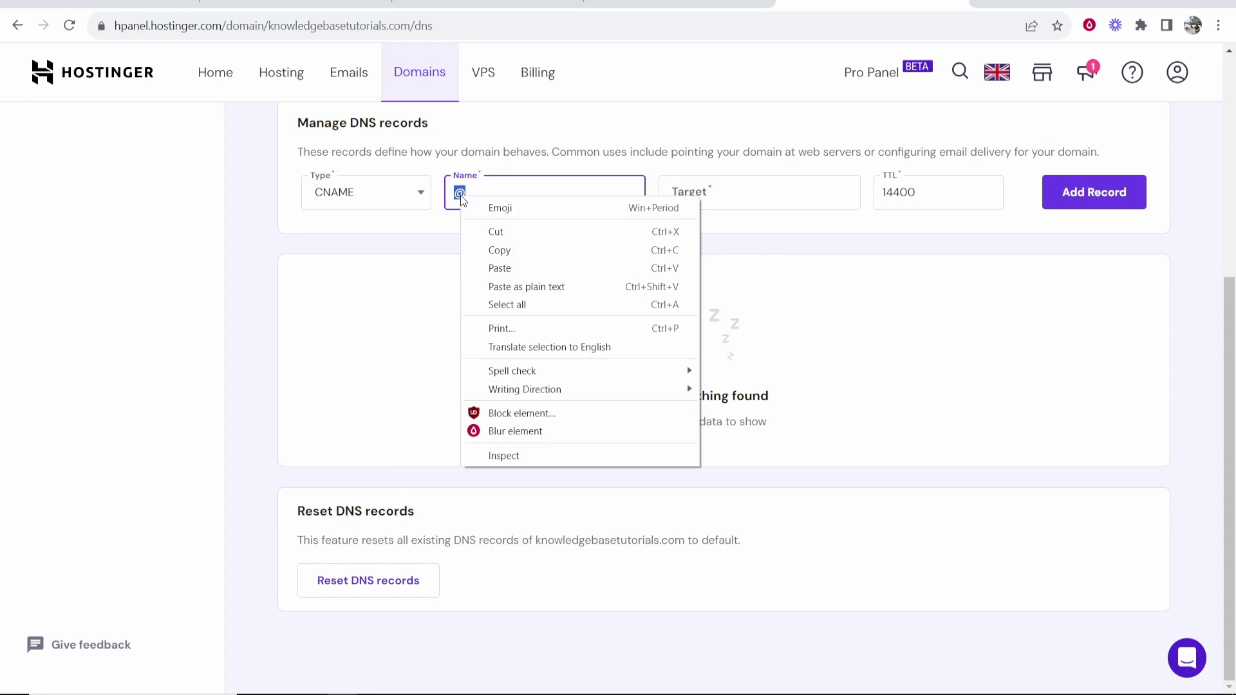
click(515, 284)
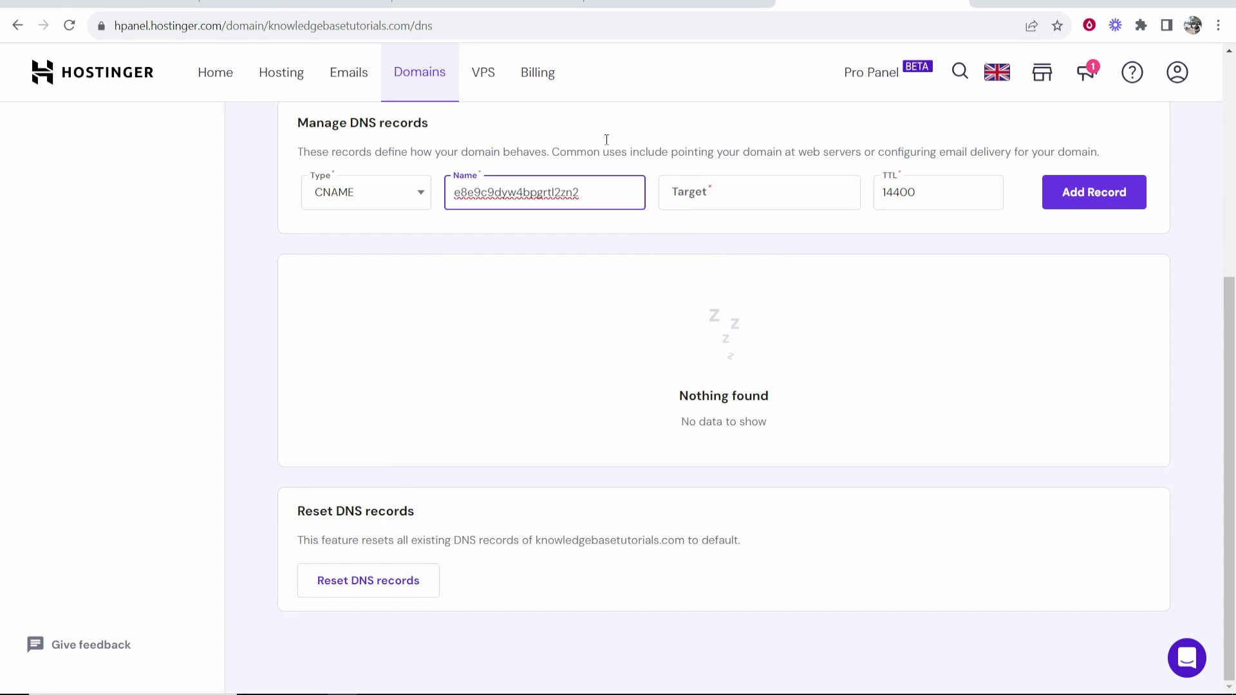
Step: Point the record to verify.squarespace.com, copied from Squarespace, and add it
click(458, 7)
drag(680, 366, 819, 370)
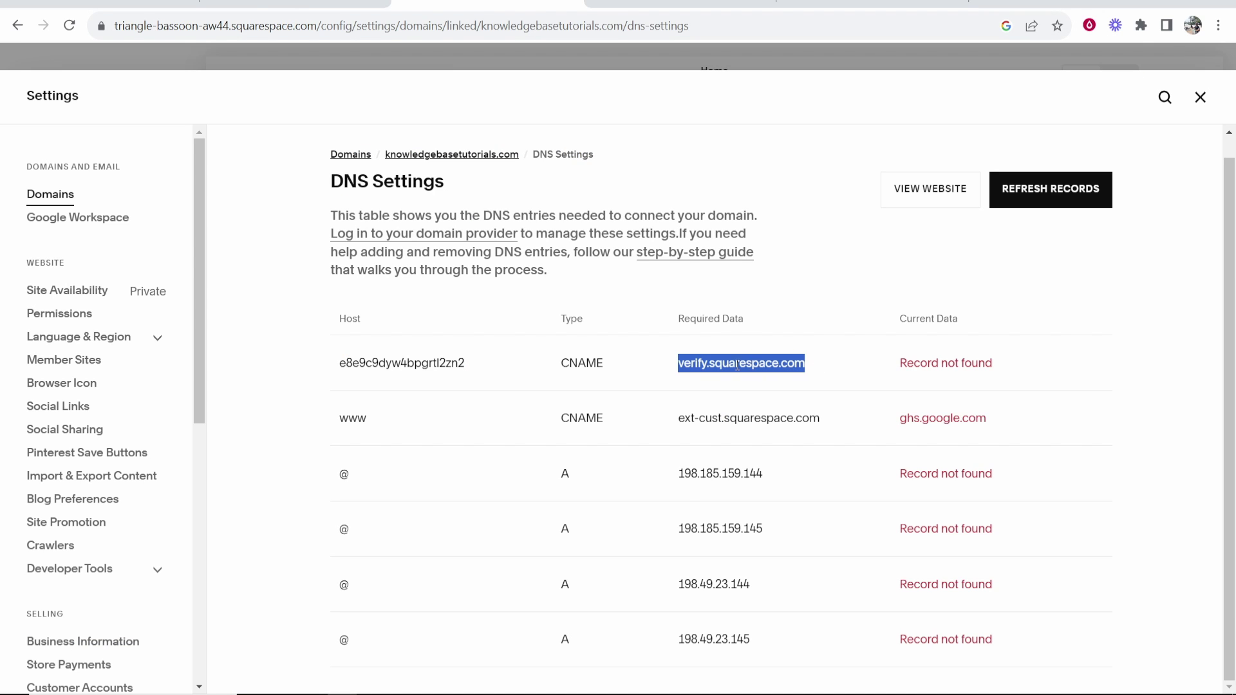
right_click(691, 367)
click(713, 378)
click(872, 7)
click(747, 204)
right_click(748, 205)
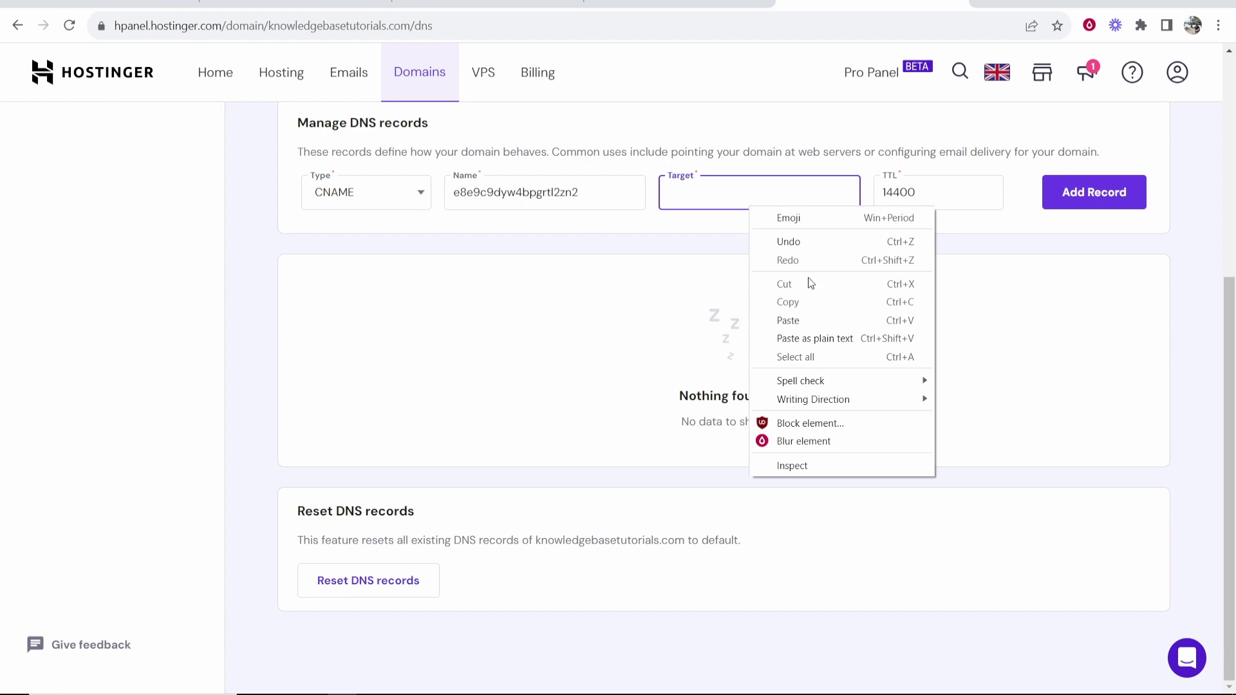
click(802, 338)
click(1105, 194)
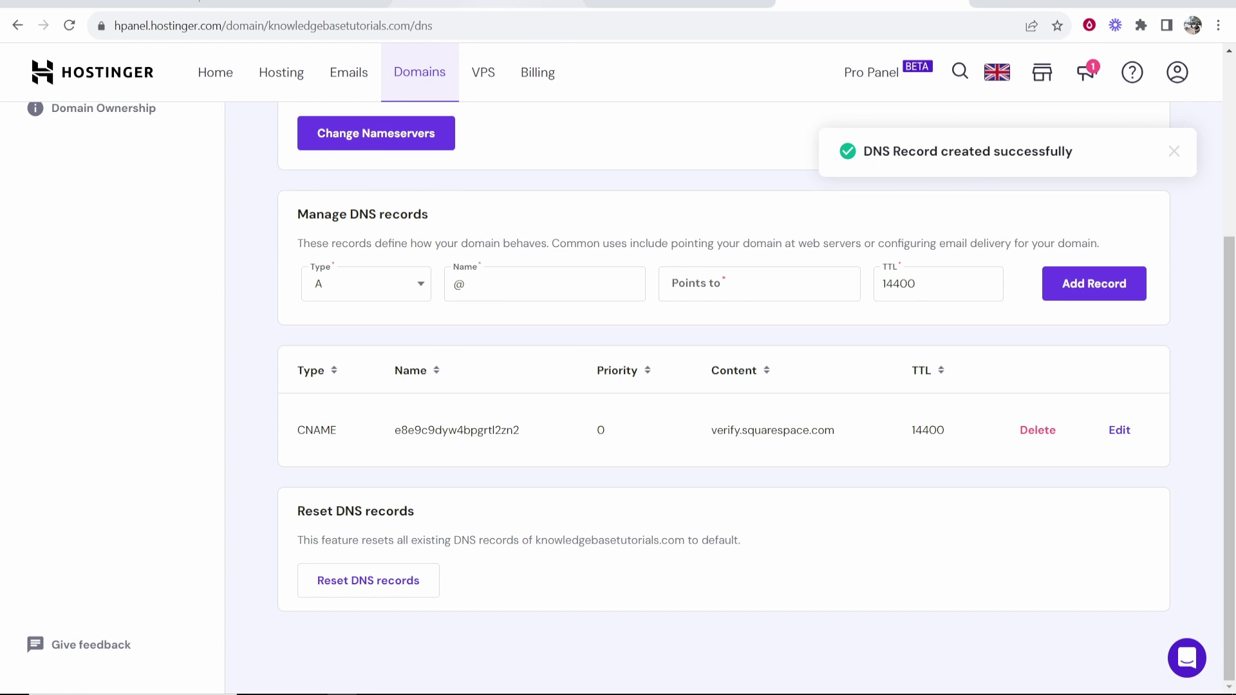
Step: Copy the target ext-cust.squarespace.com from Squarespace's DNS table
click(487, 5)
drag(603, 415, 539, 421)
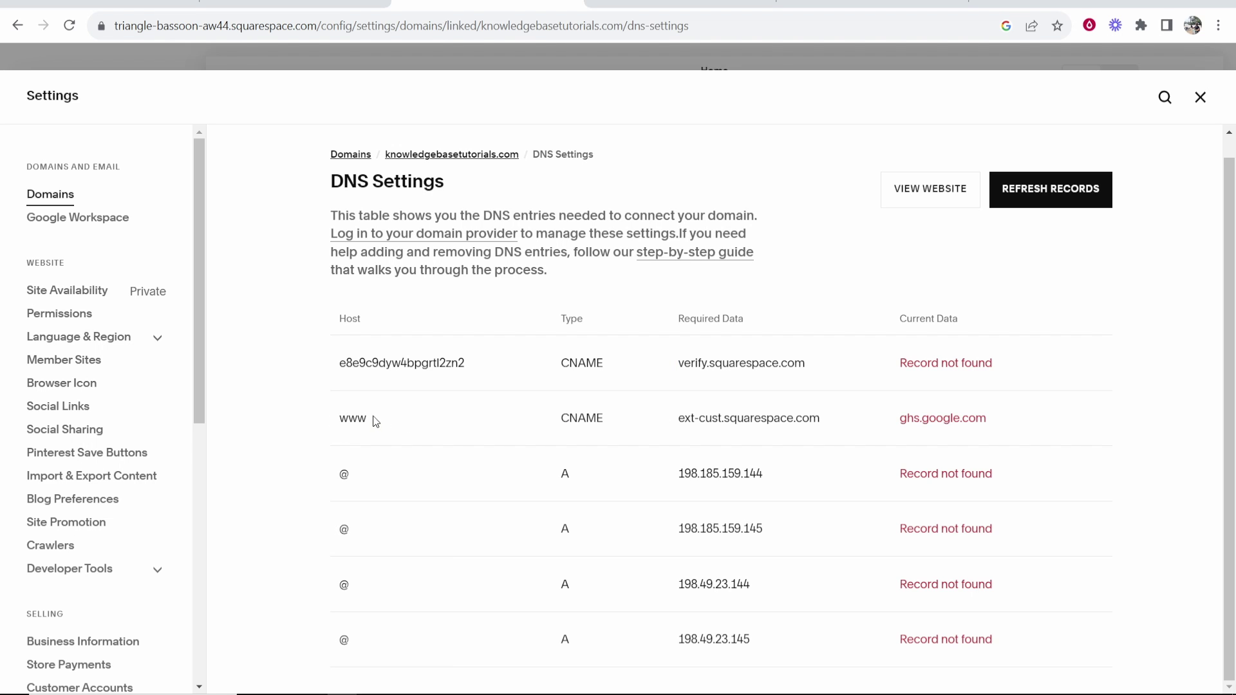
drag(677, 419, 850, 420)
right_click(760, 418)
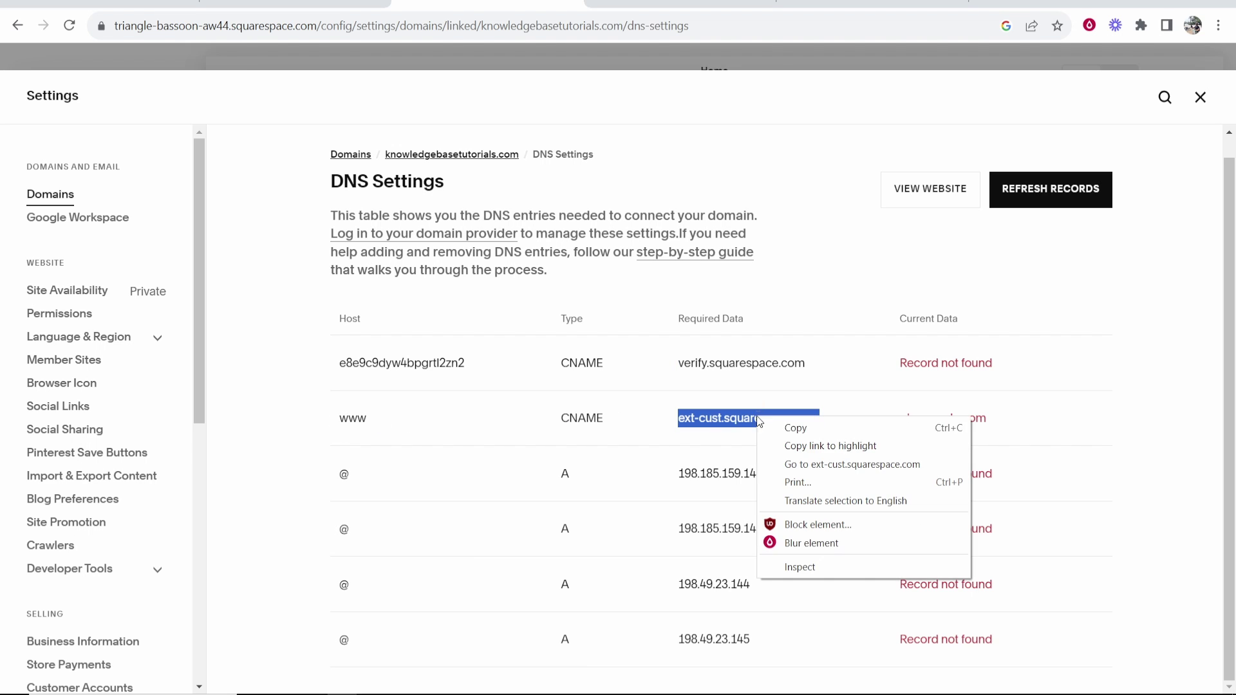
click(798, 429)
Step: Add a Hostinger CNAME record named www targeting ext-cust.squarespace.com
click(870, 5)
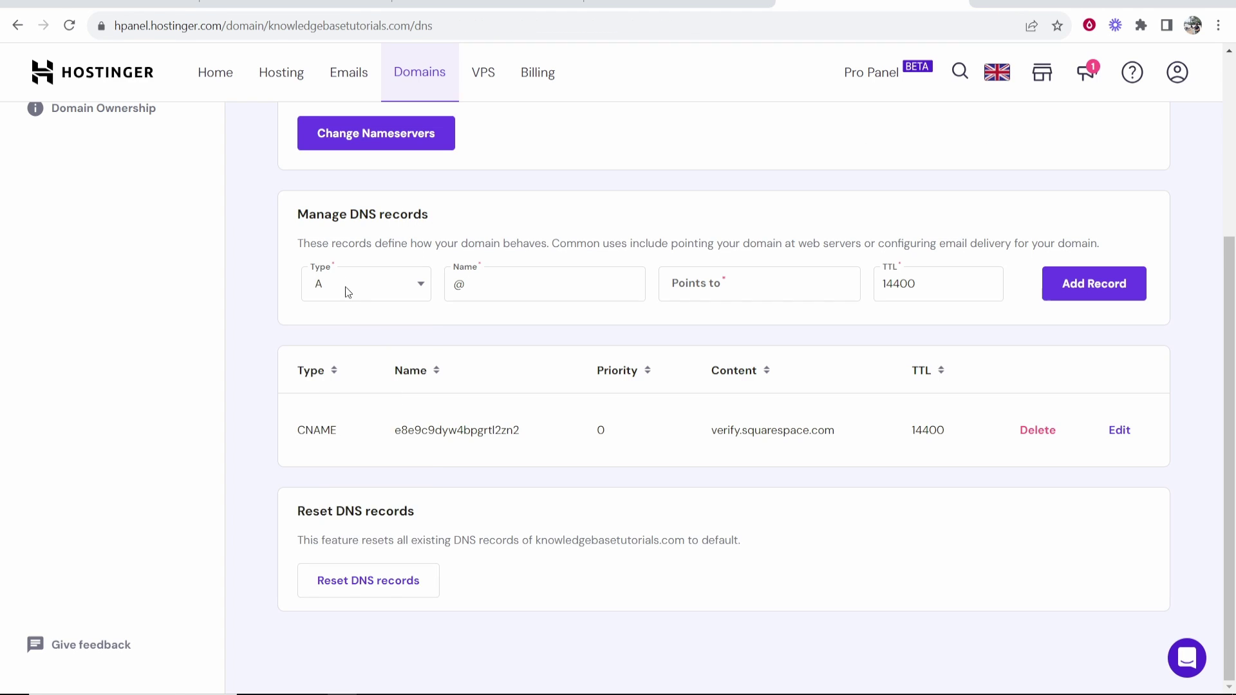
click(345, 287)
click(342, 428)
double_click(523, 284)
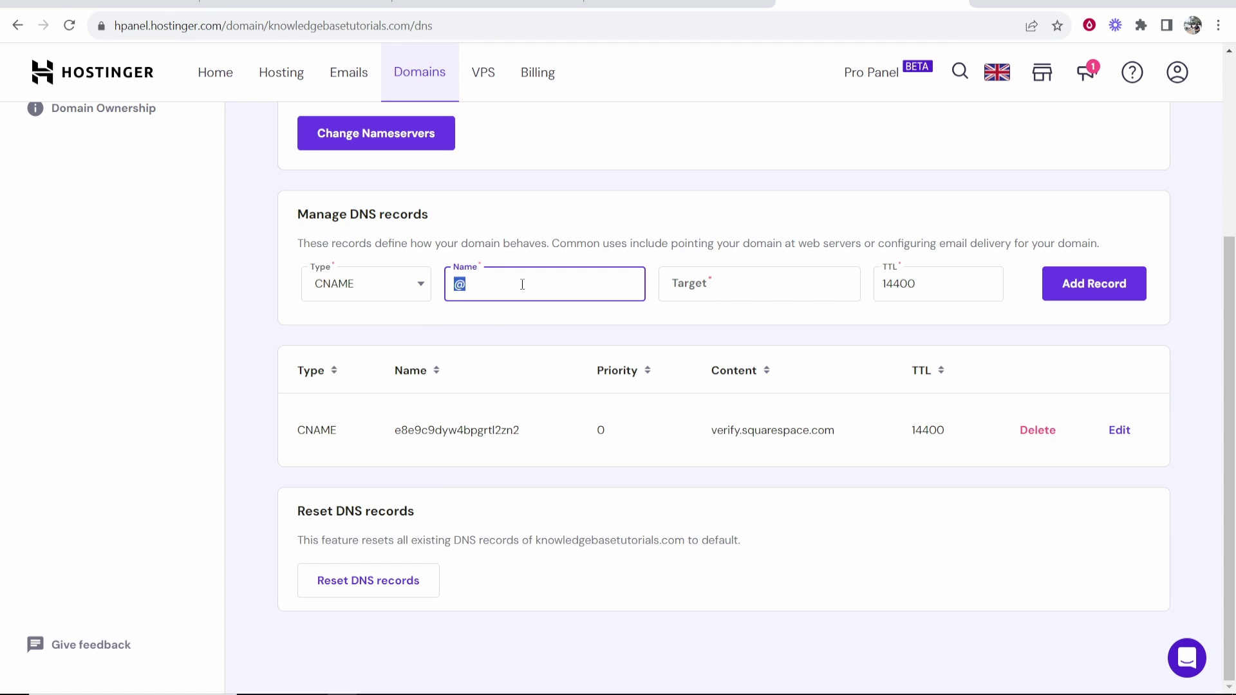
key(BackSpace)
text(www)
click(695, 284)
right_click(698, 286)
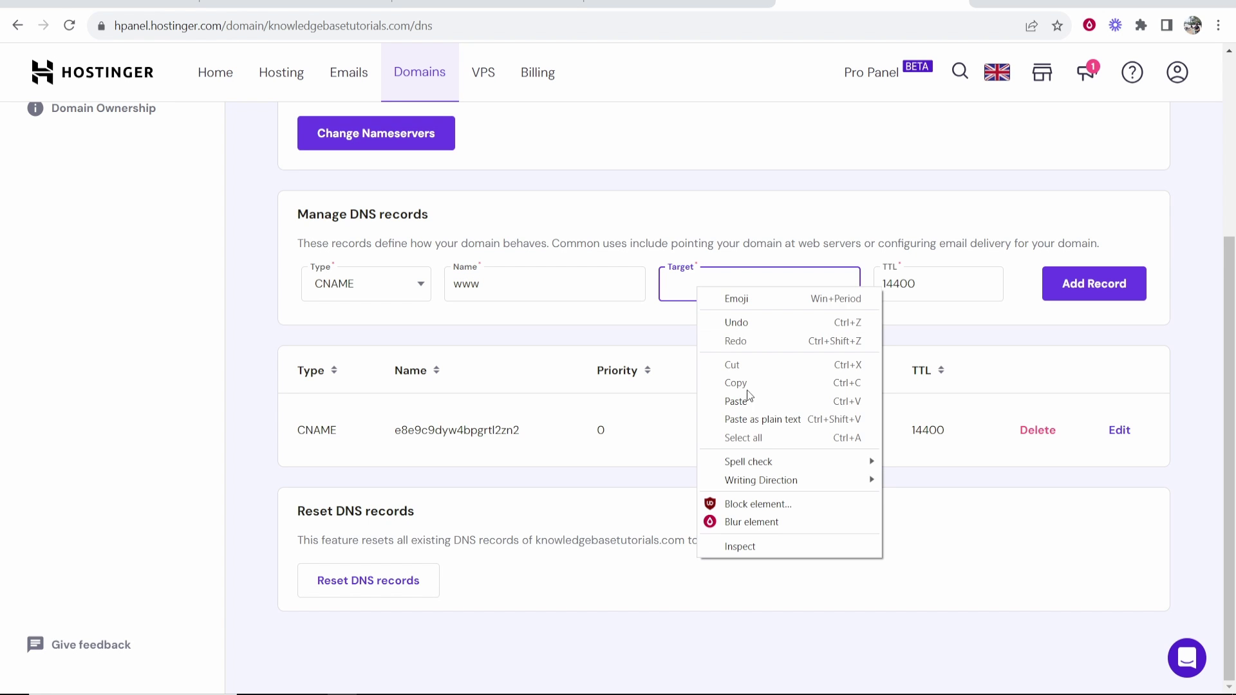
click(746, 400)
click(1091, 284)
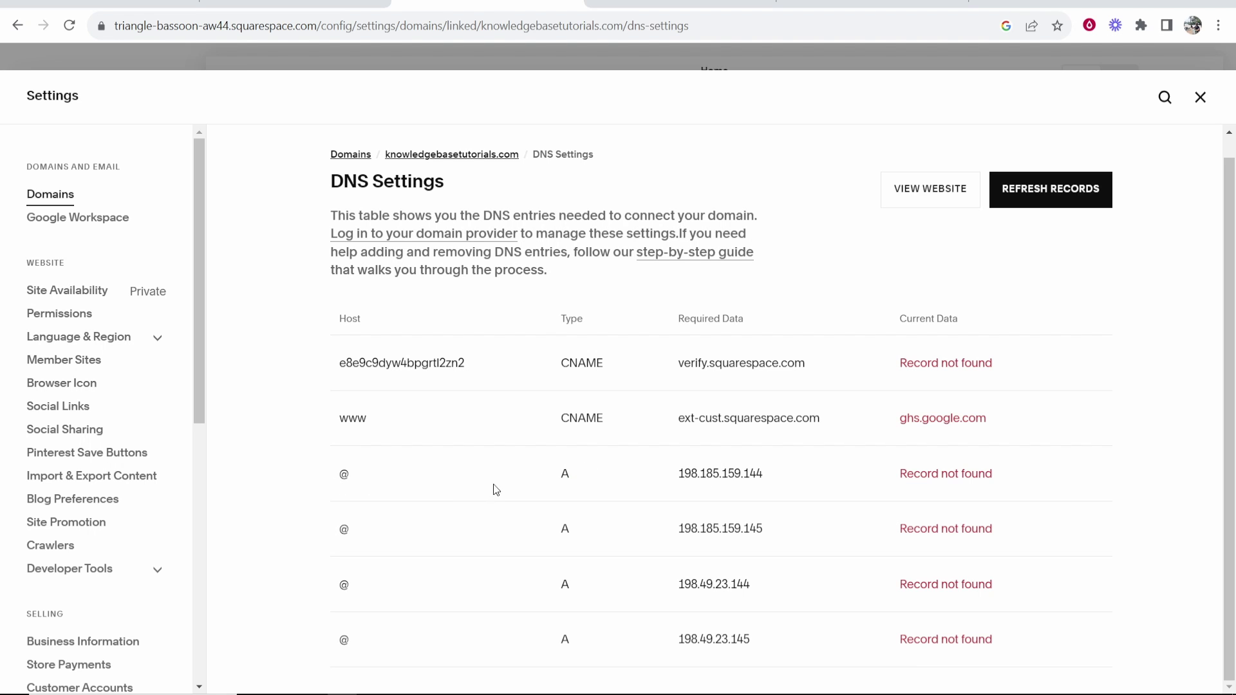
Step: Add an A record @ pointing to 198.185.159.145, copied from Squarespace
double_click(344, 475)
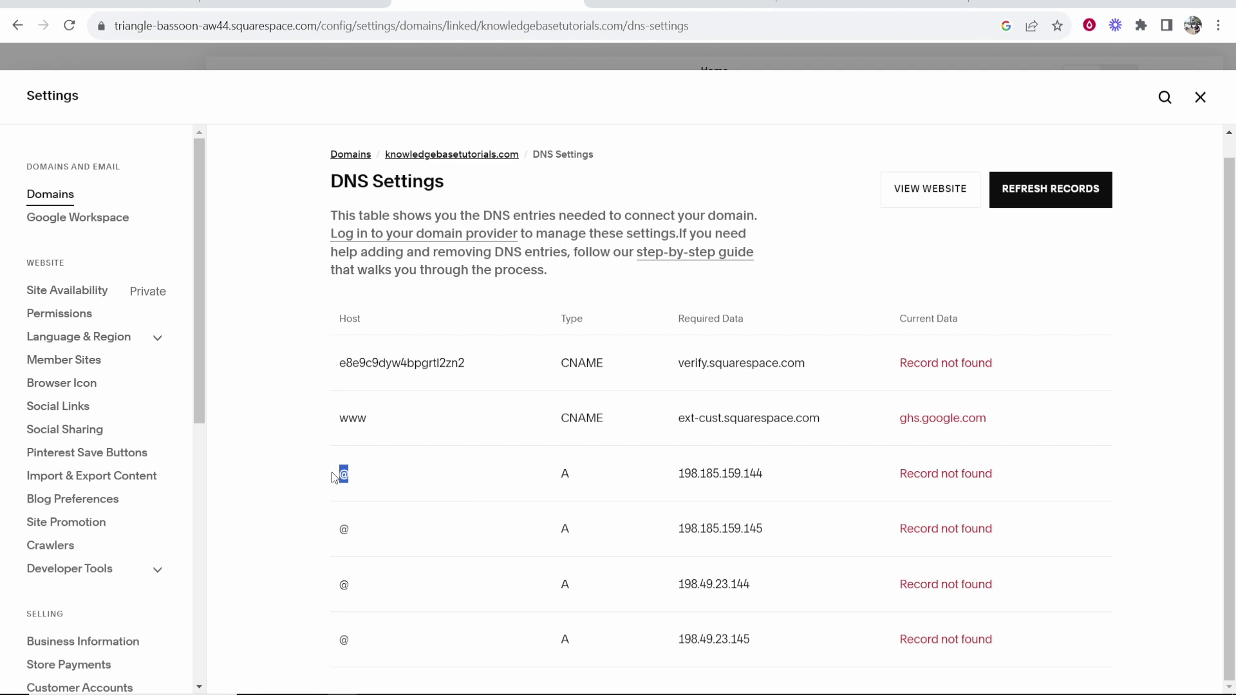
drag(790, 475, 649, 483)
right_click(738, 467)
click(759, 476)
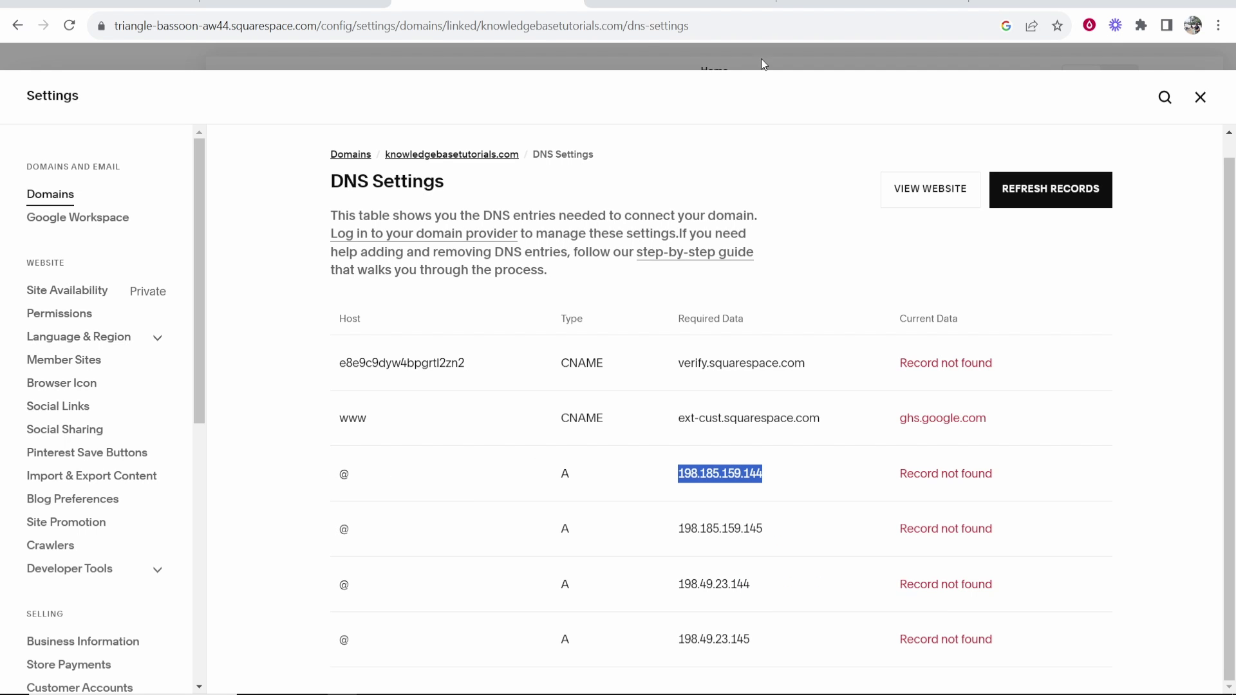
click(872, 12)
click(329, 283)
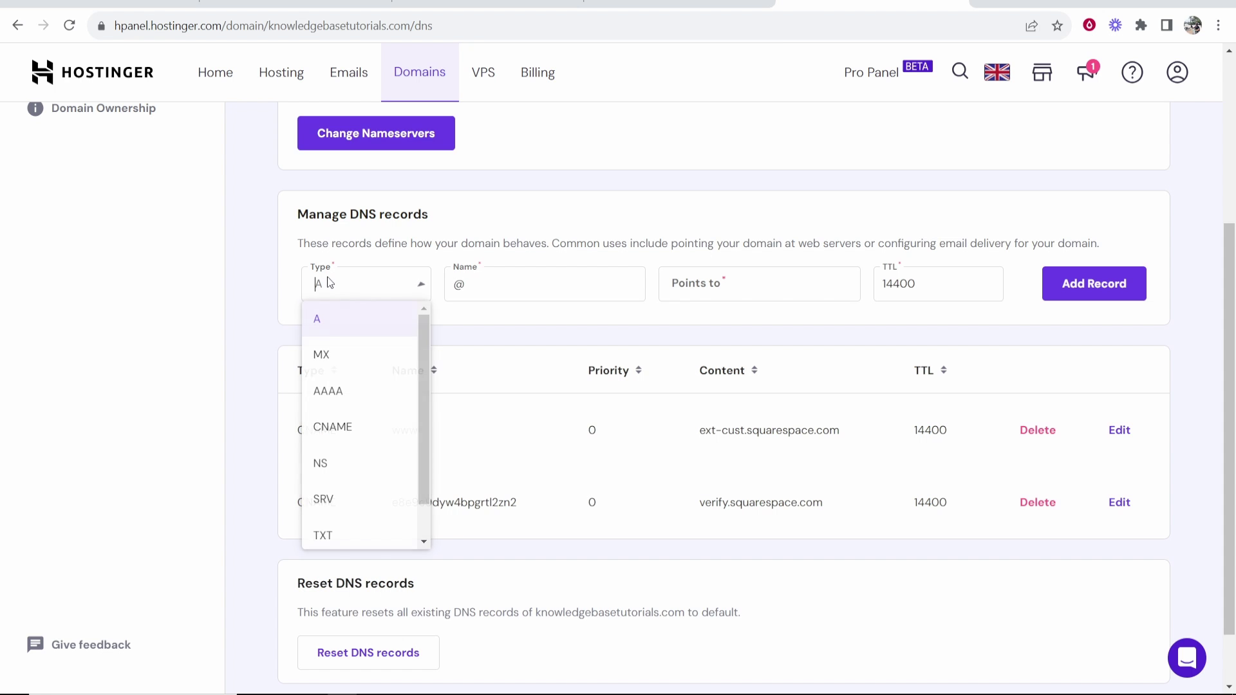
click(320, 322)
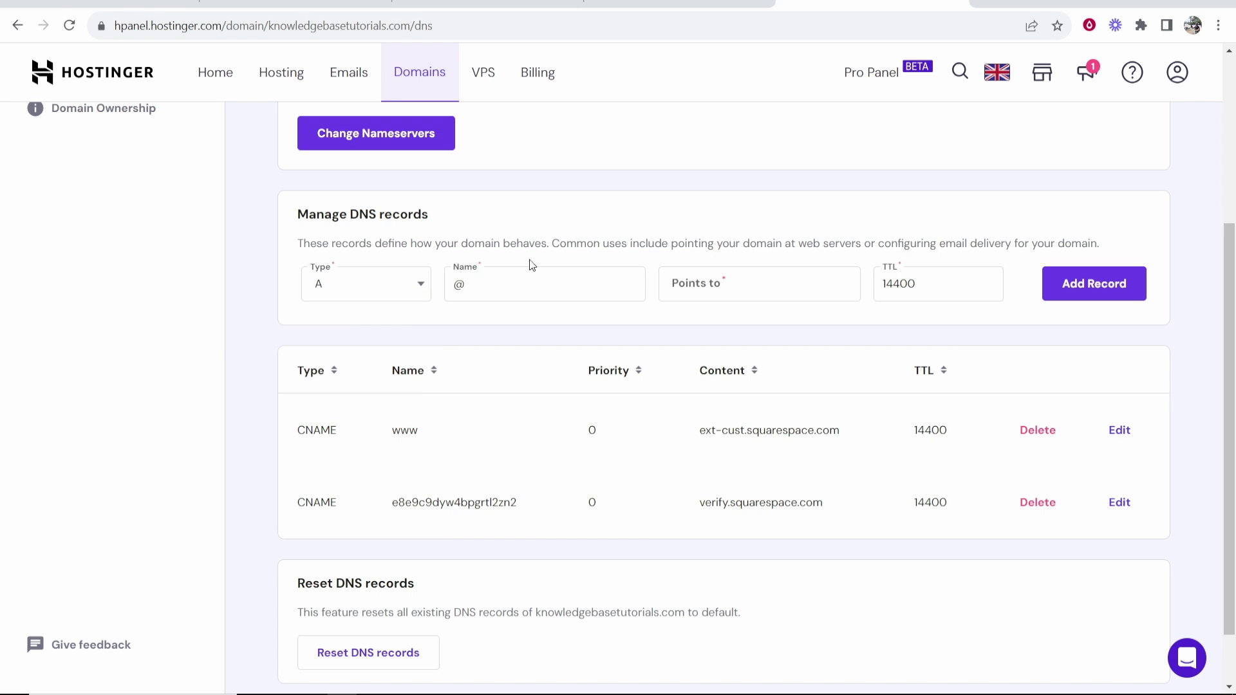
right_click(720, 294)
click(753, 403)
key(ctrl+a)
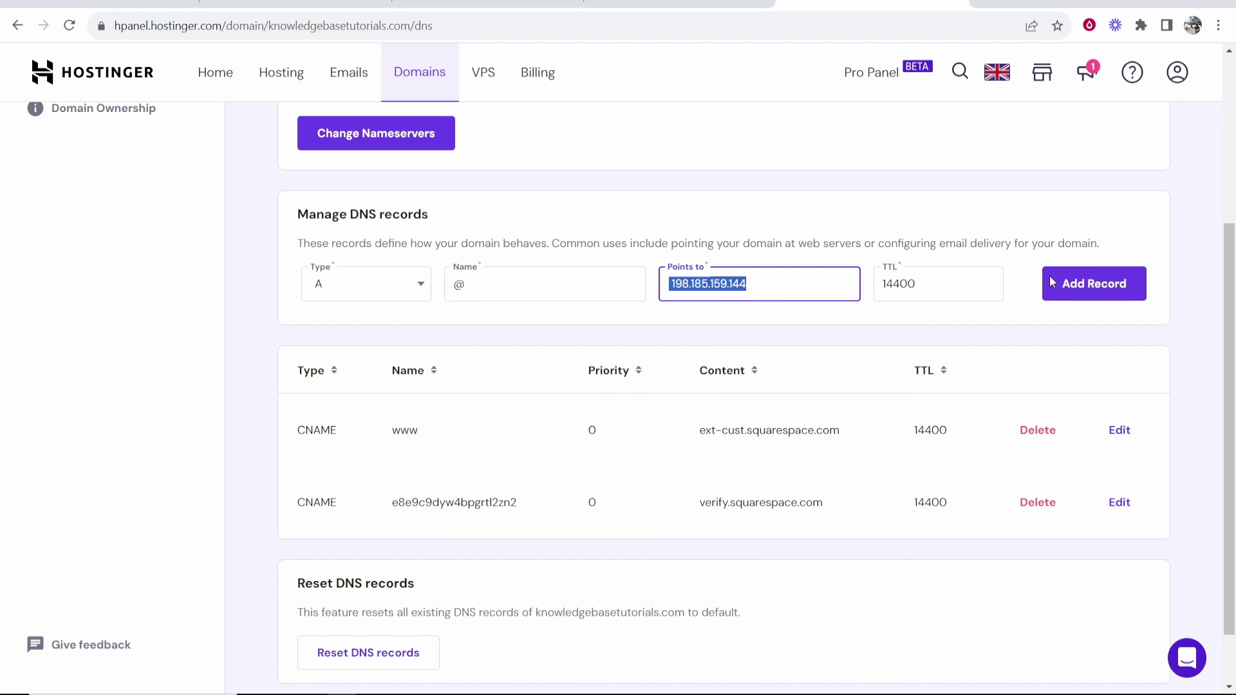
click(1115, 284)
Step: Select the second A-record IP 198.49.23.144 and prepare Hostinger's Points to field for it
click(429, 5)
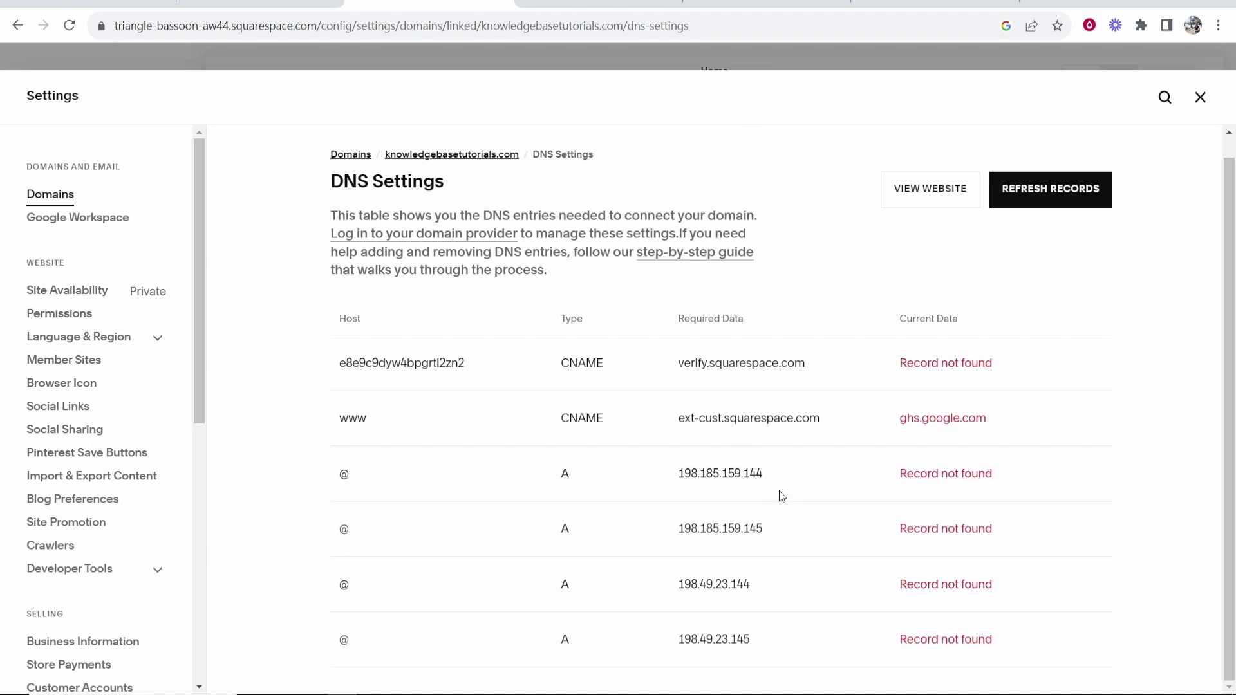
drag(764, 472, 665, 485)
click(766, 5)
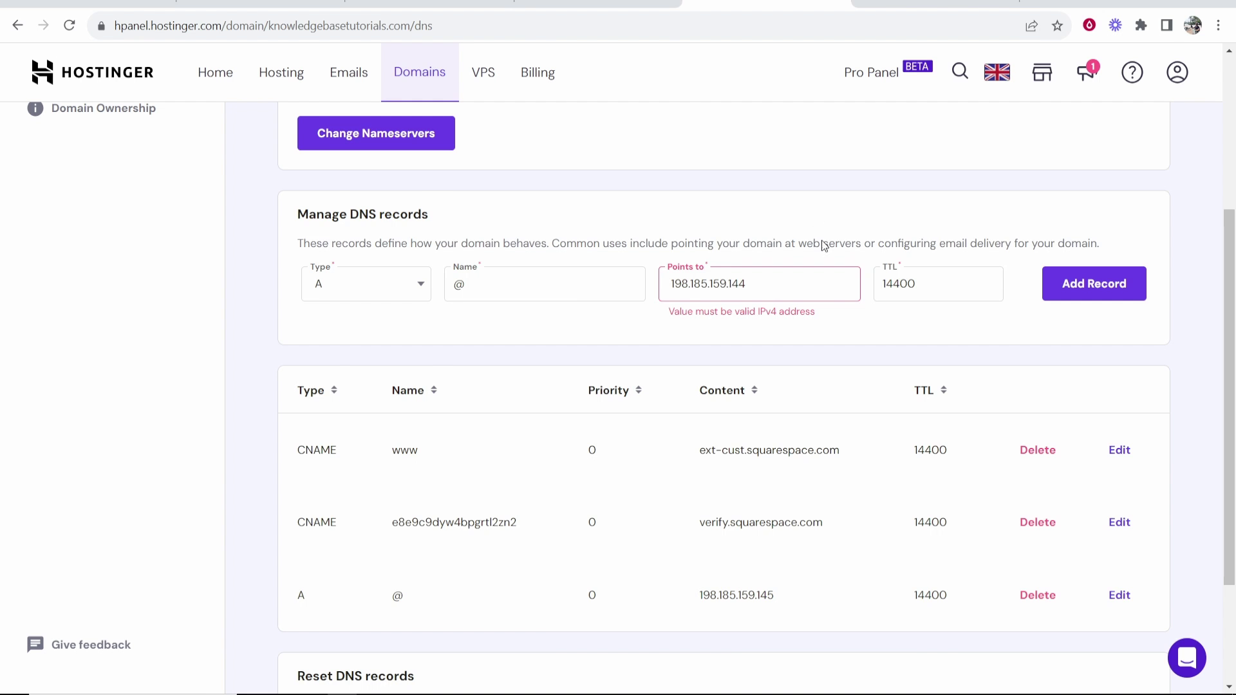
click(429, 5)
drag(757, 584, 680, 584)
click(767, 5)
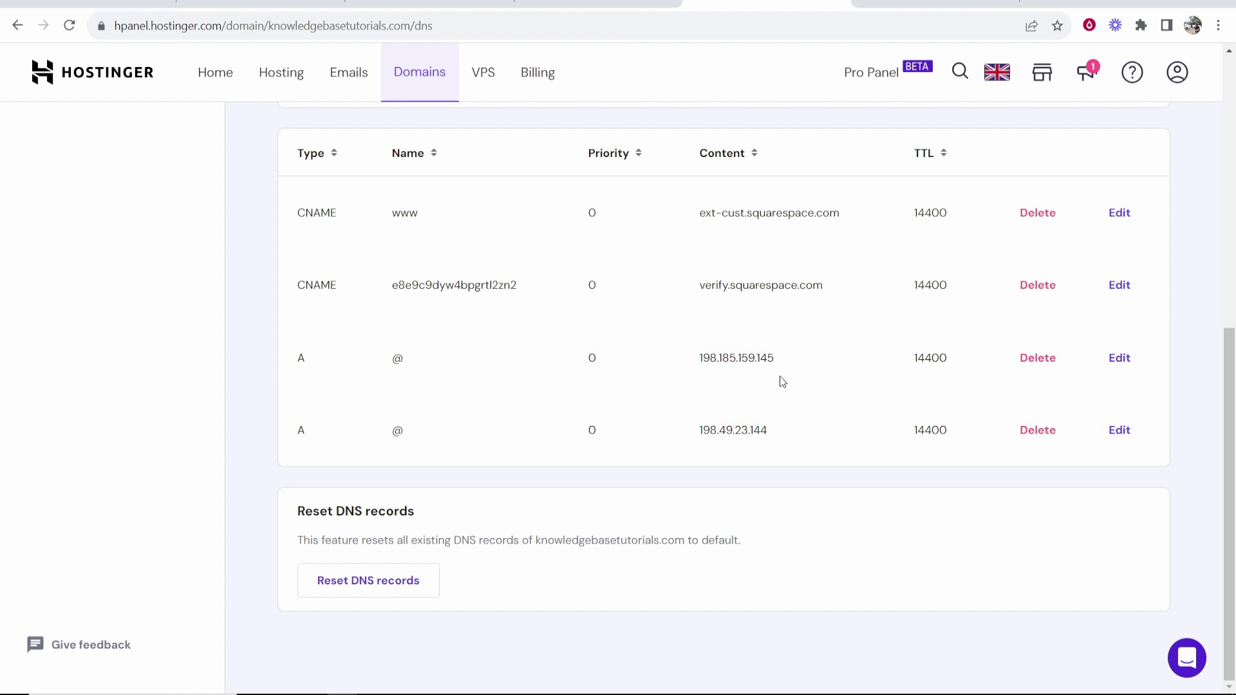
scroll(783, 382, up, 4)
click(699, 301)
click(388, 4)
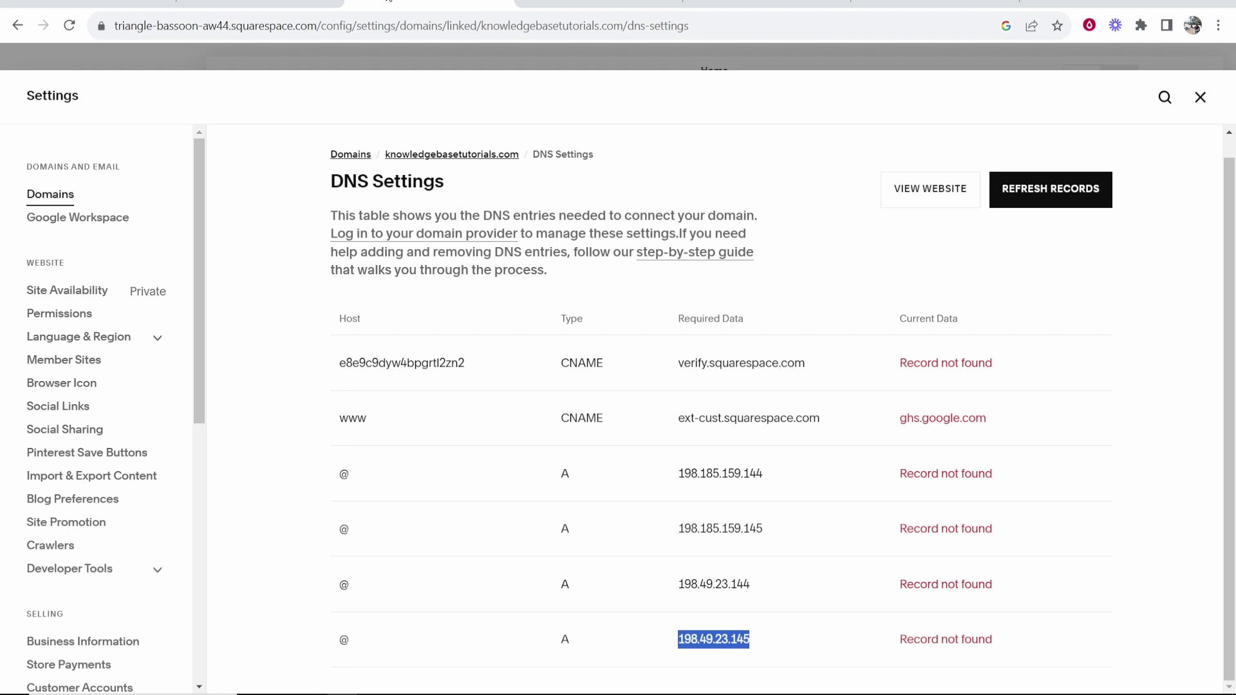
Step: Refresh the DNS check and compare the www CNAME and A records against Hostinger's list
click(1060, 180)
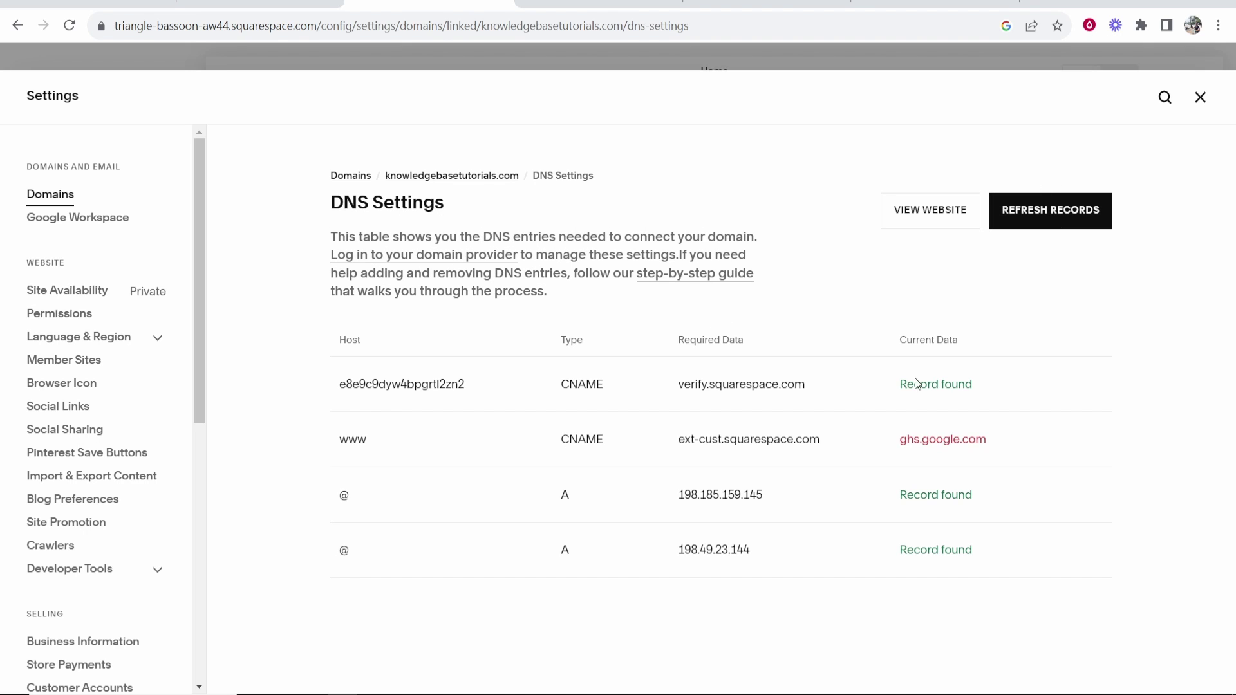
drag(999, 492, 862, 505)
click(862, 505)
double_click(340, 445)
click(538, 442)
double_click(538, 450)
click(541, 455)
key(ctrl+Tab)
key(ctrl+Tab)
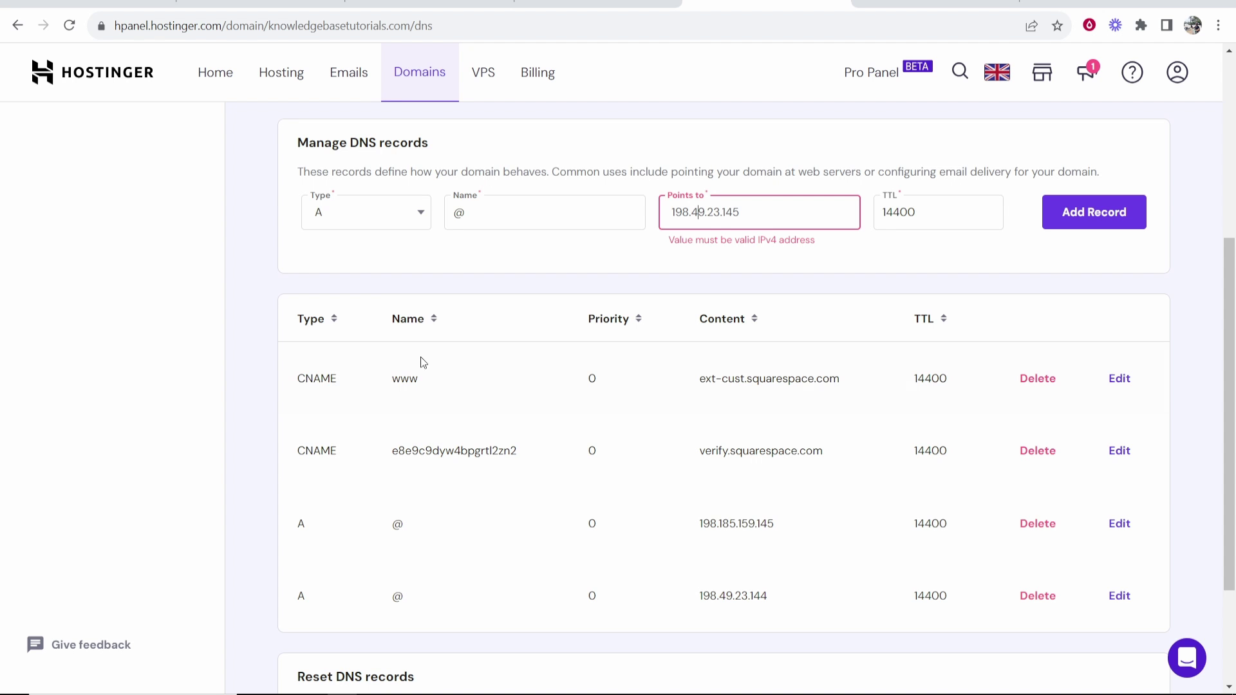
drag(438, 379, 384, 380)
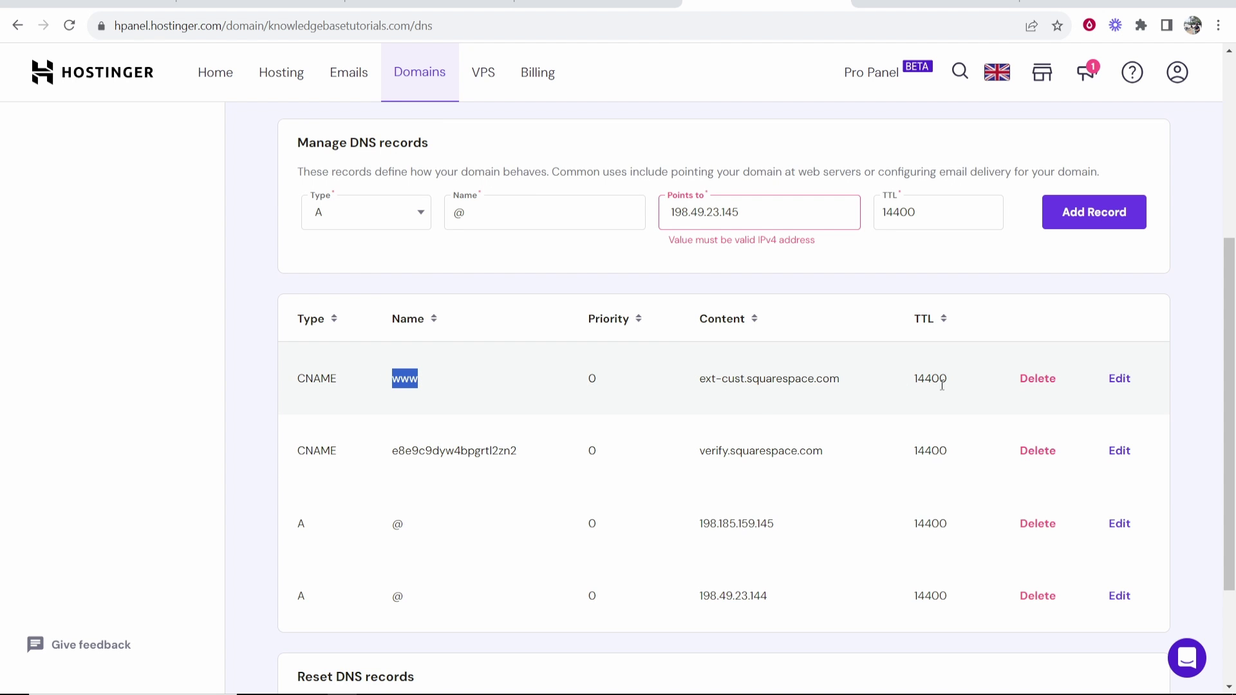
key(ctrl+shift+Tab)
key(ctrl+shift+Tab)
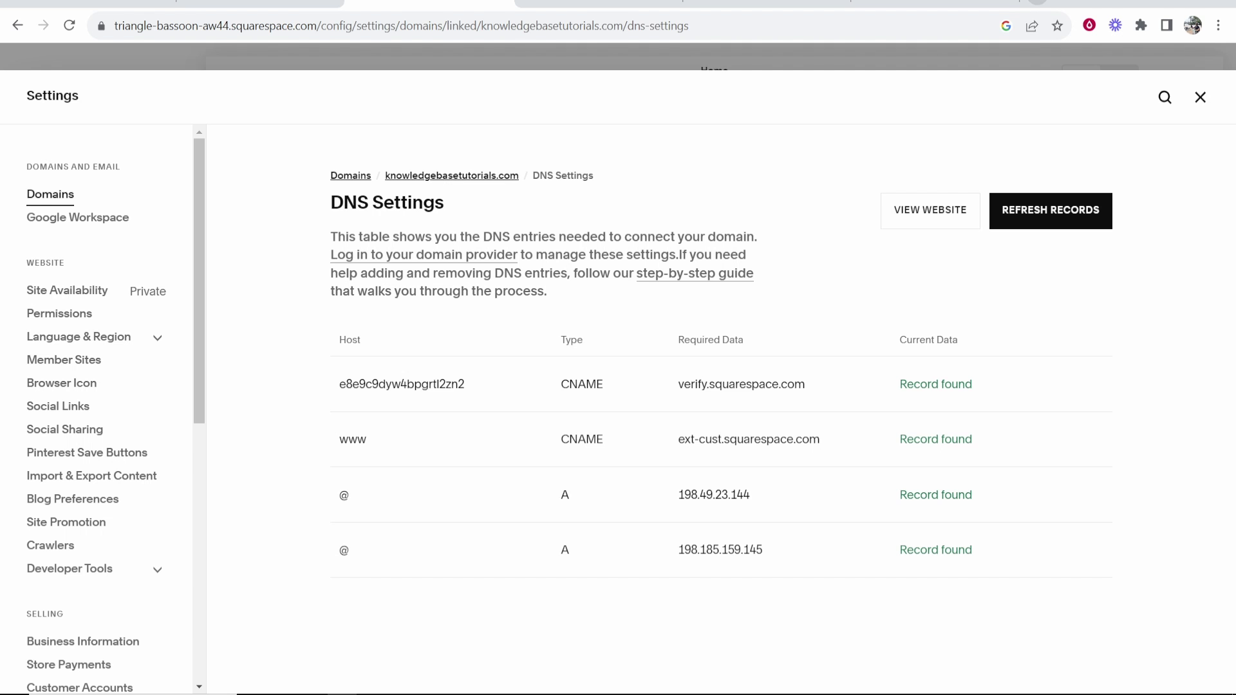
click(1038, 3)
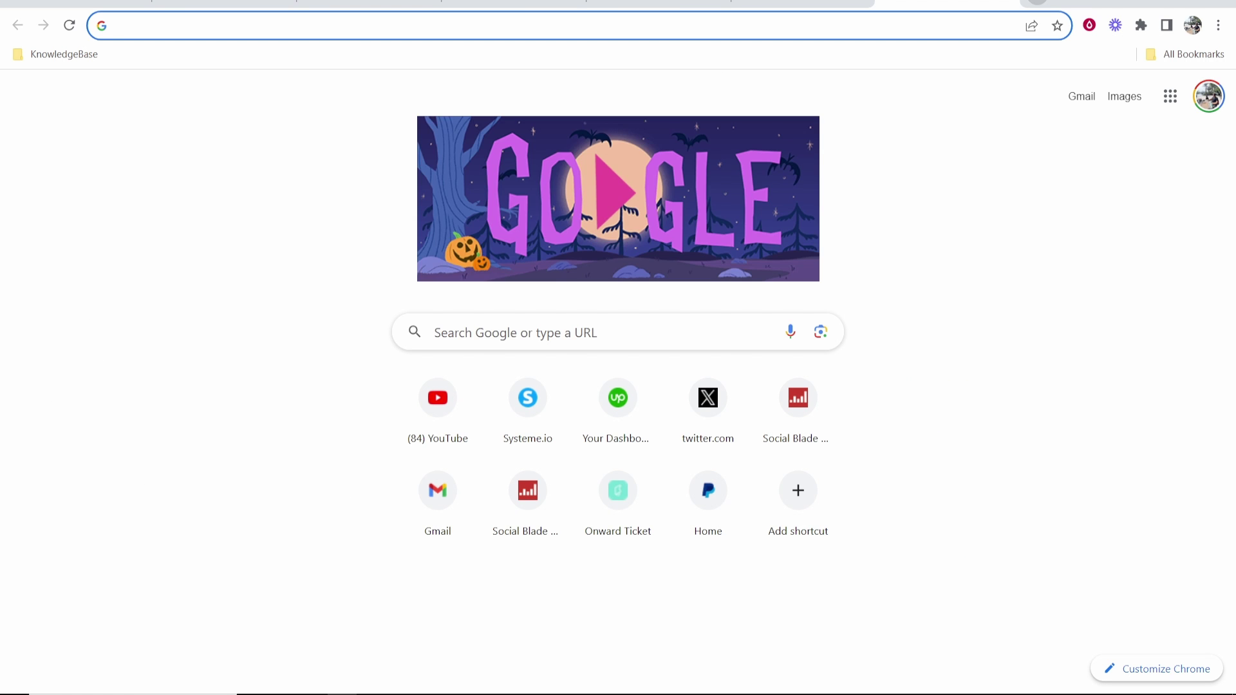
text(www.knowled)
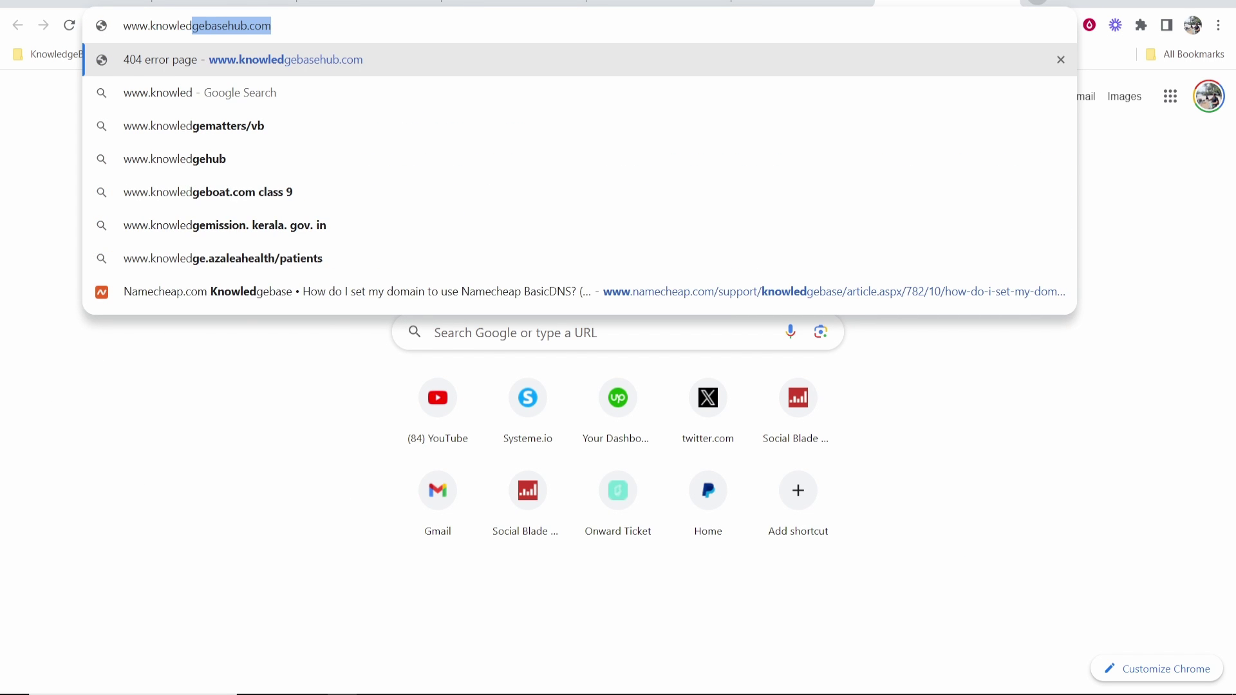
text(gebasetutorials.com)
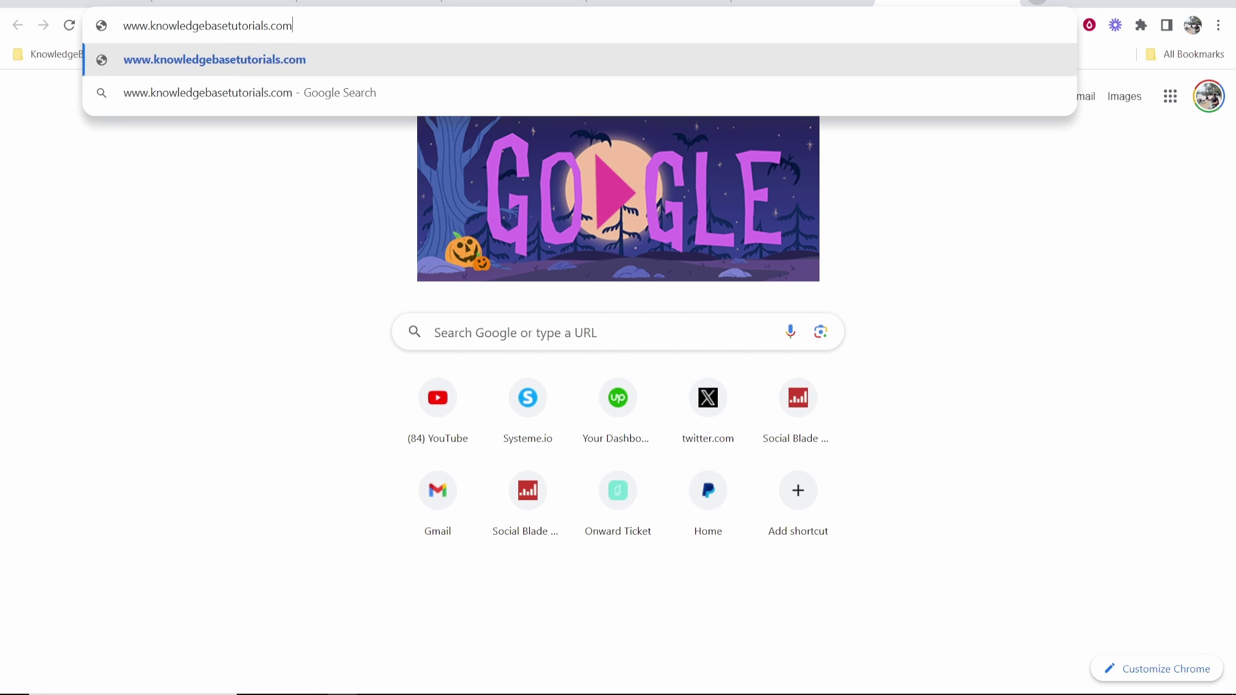
key(Return)
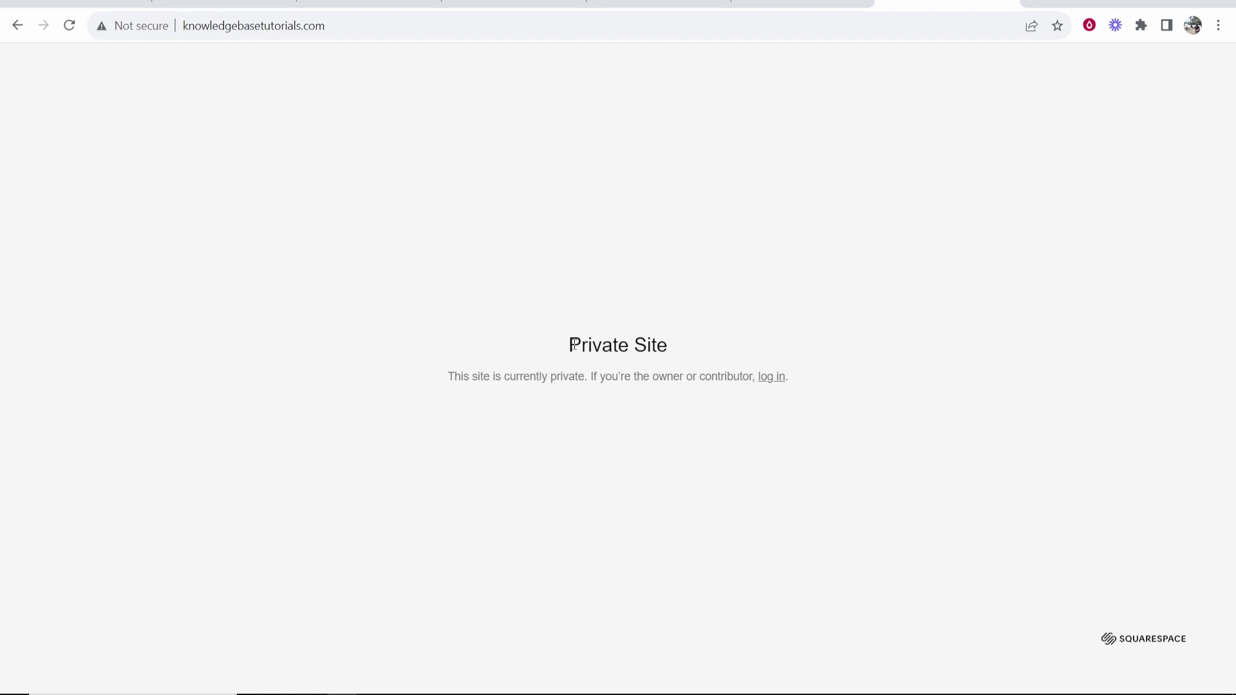
drag(573, 345, 687, 331)
click(685, 338)
Step: Review Site Availability, which stays Private until a plan upgrade, then return to the domain's tab
click(371, 3)
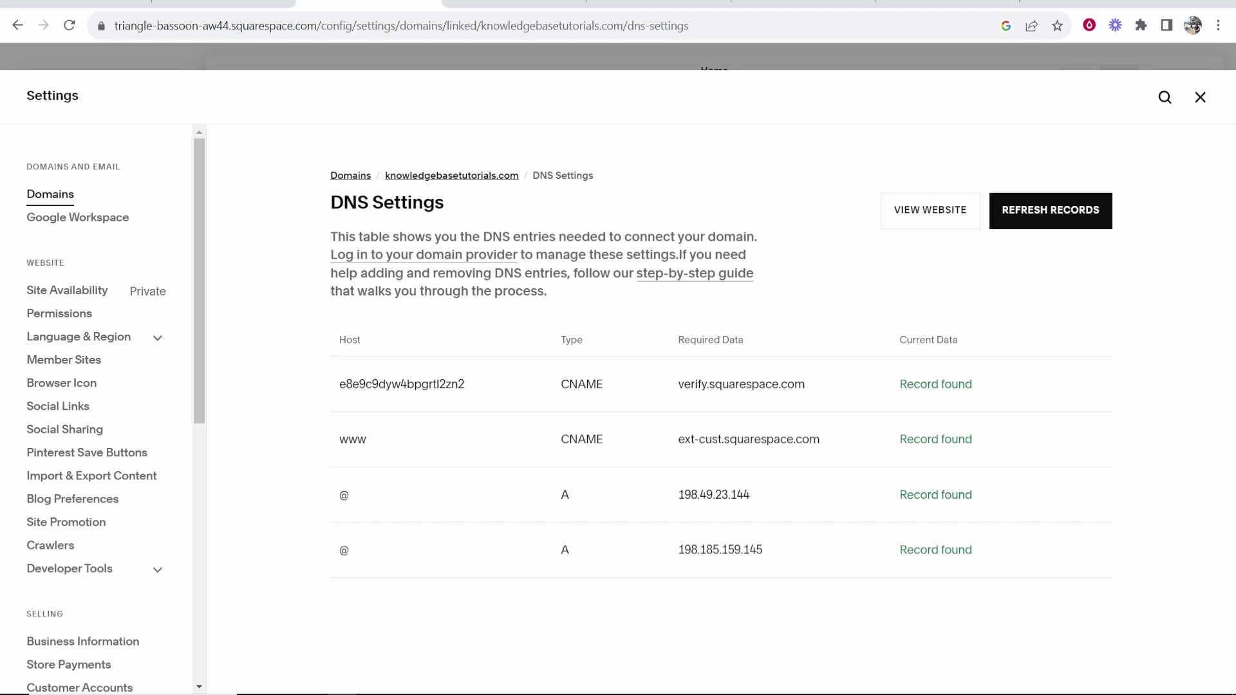
click(1200, 97)
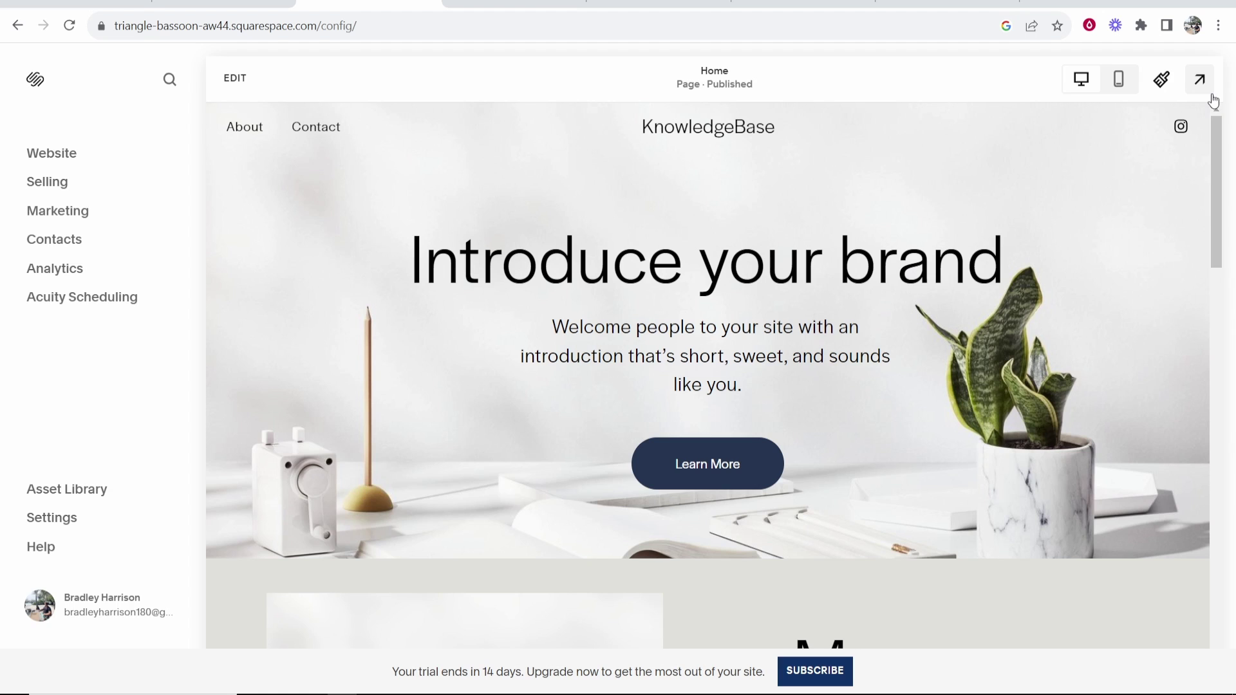
click(52, 518)
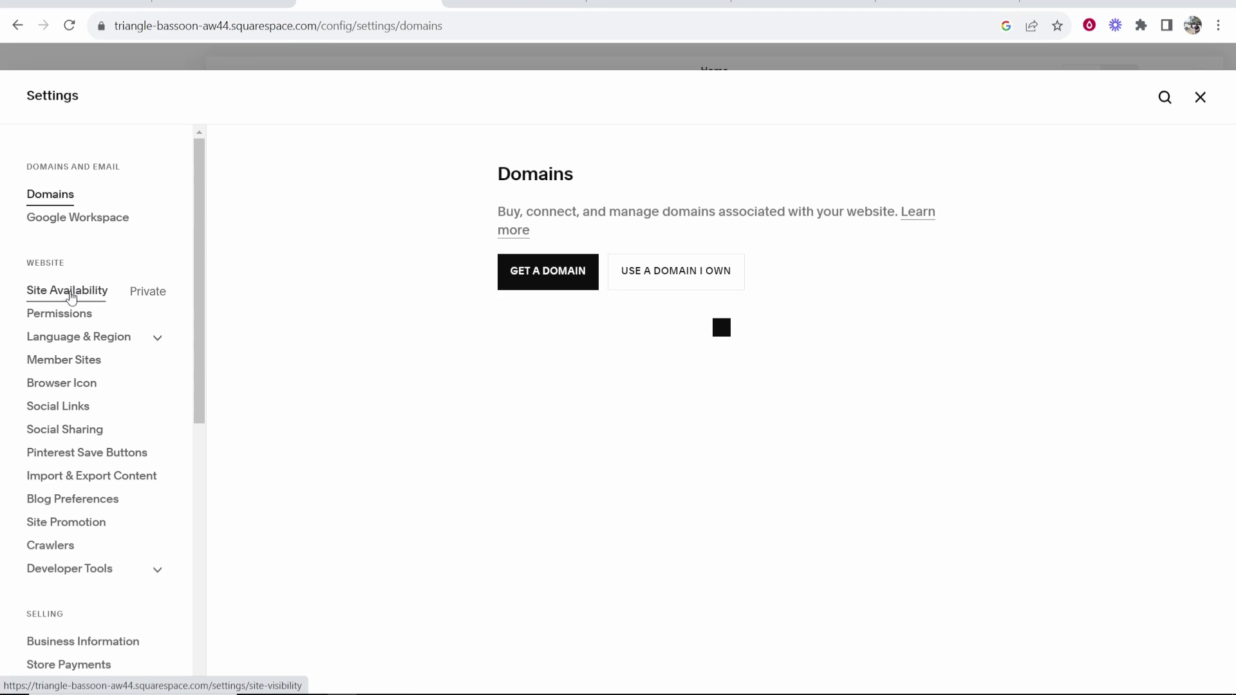
click(70, 290)
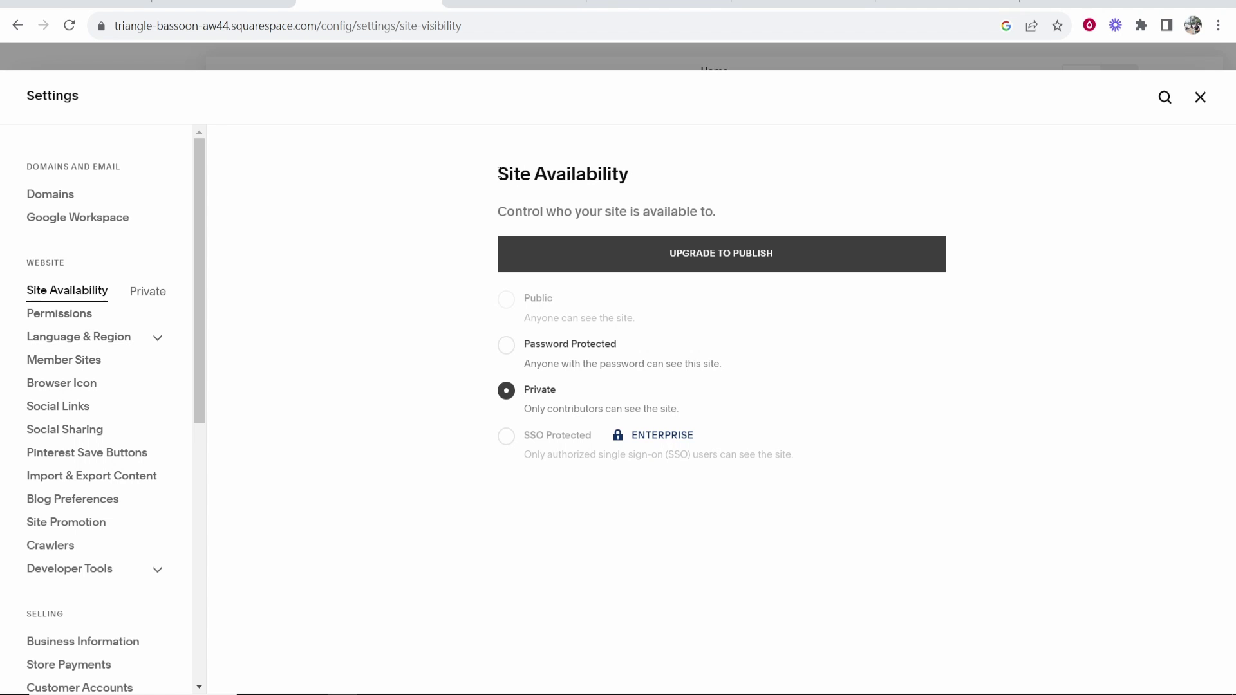
click(728, 257)
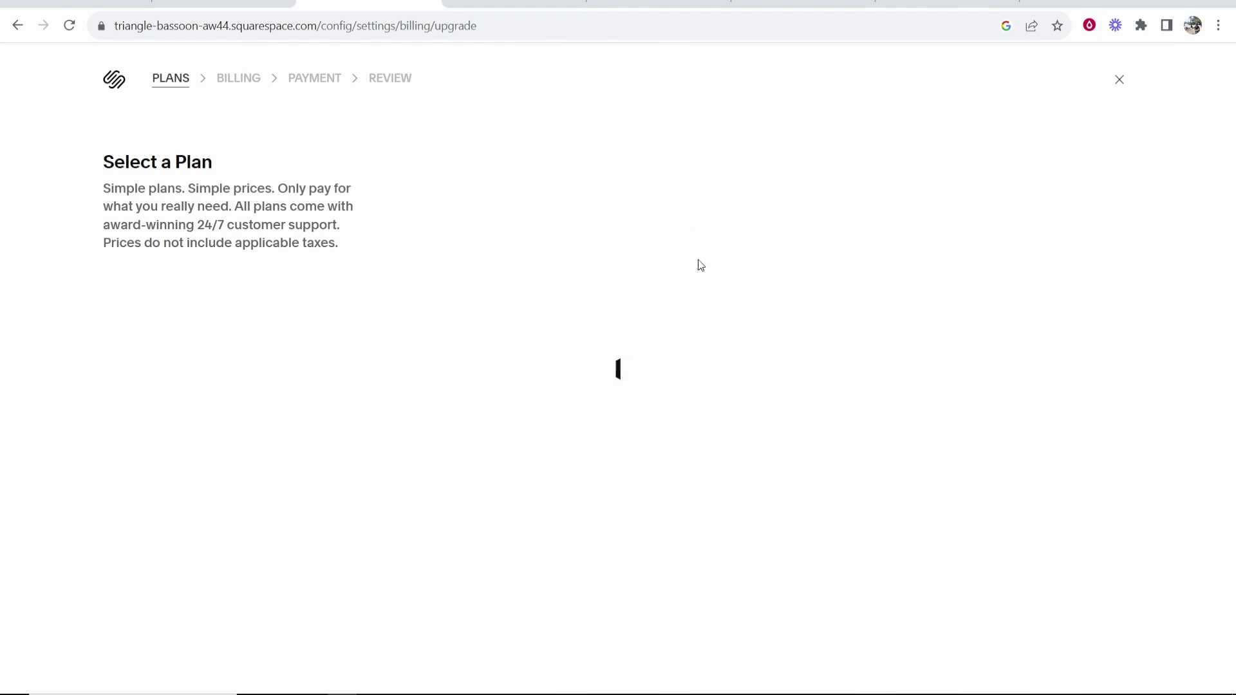
click(17, 26)
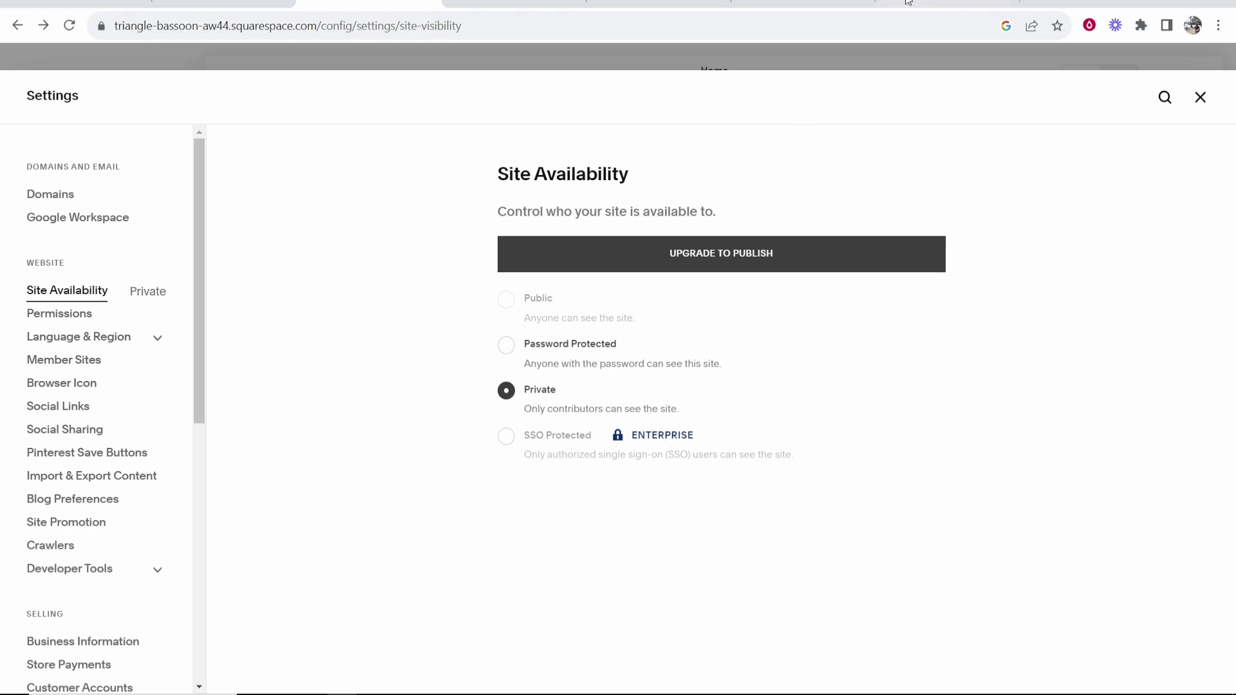
click(947, 4)
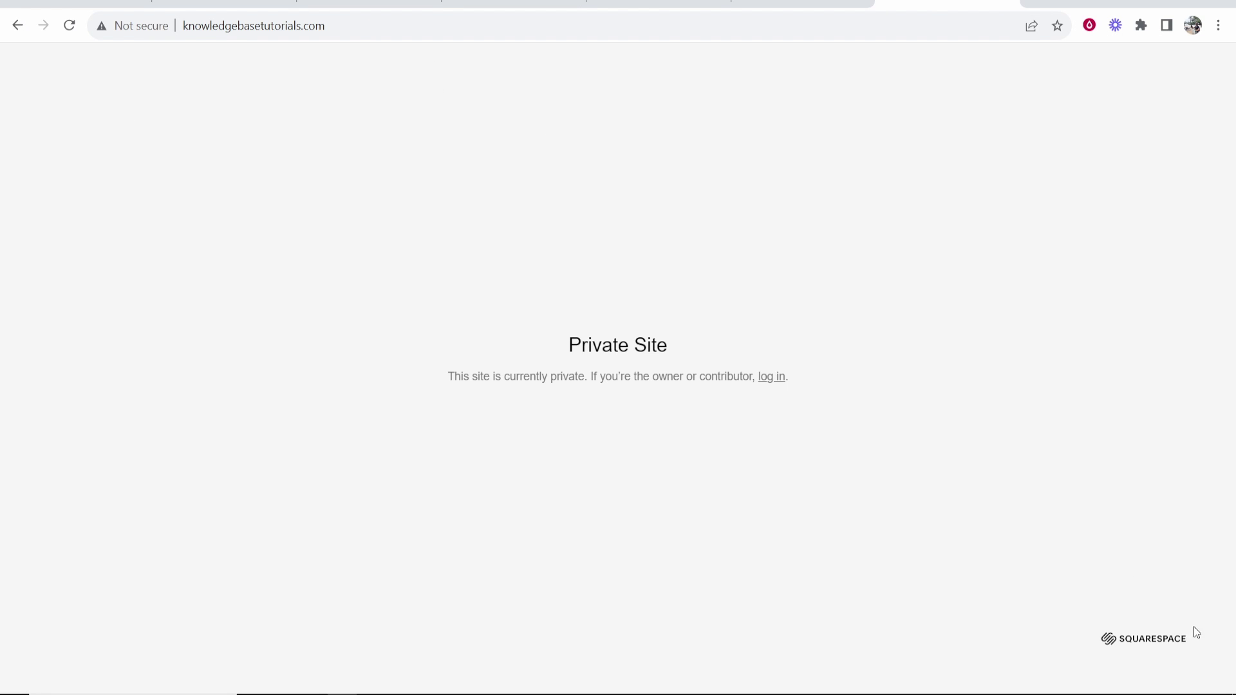